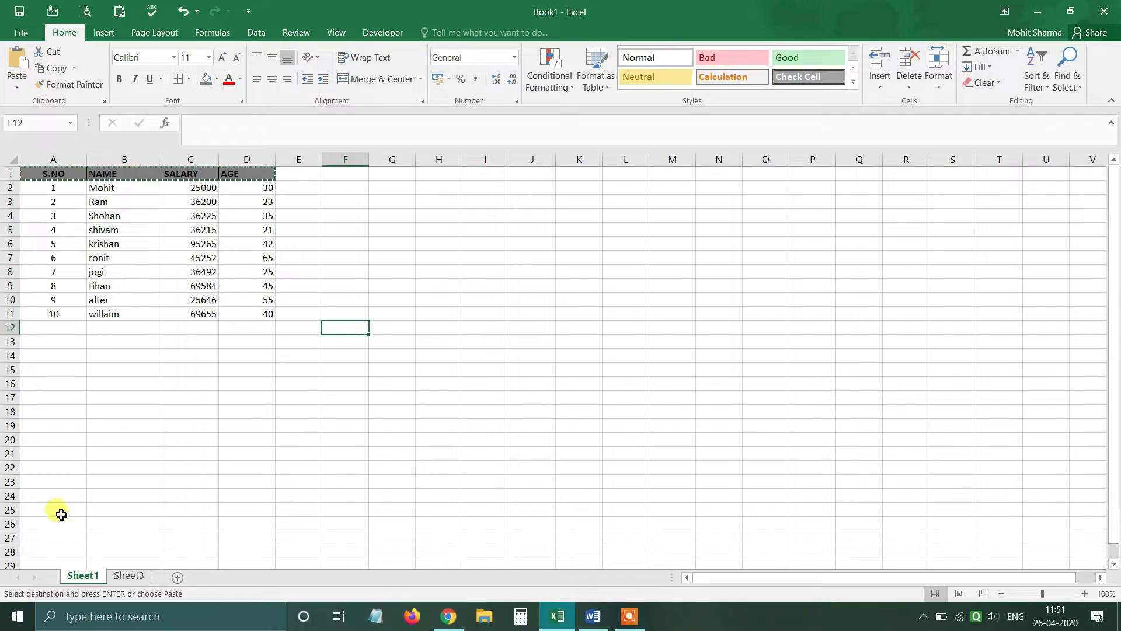
Enter 1 under the S.NO header in cell A2 of Sheet3
{"action": "left_click", "coordinate": [129, 576]}
{"action": "left_click", "coordinate": [49, 185]}
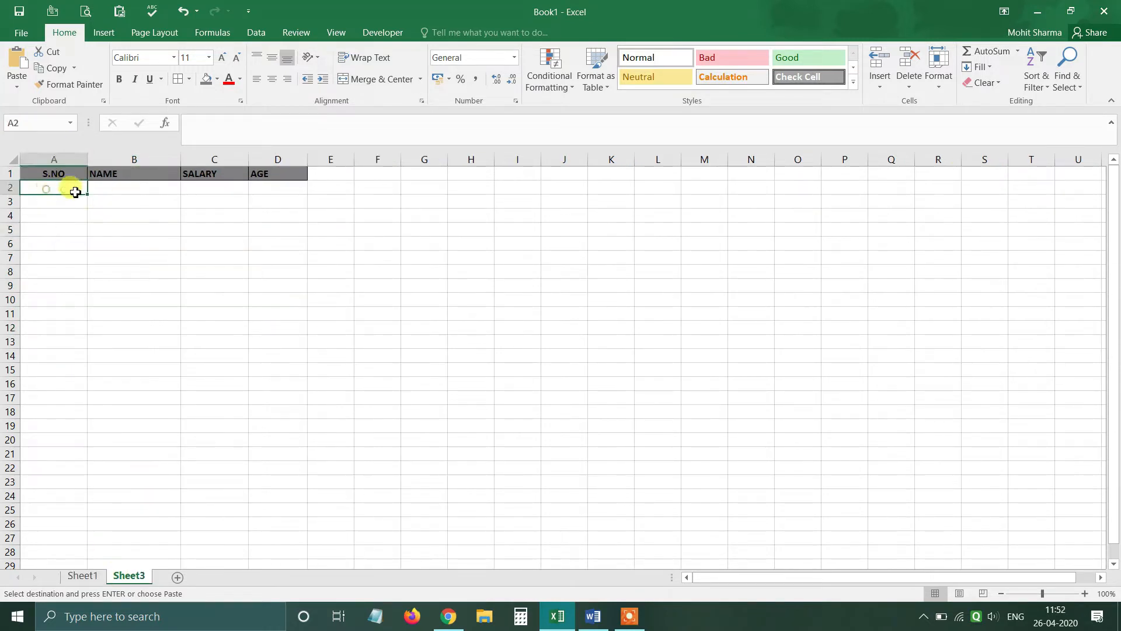
{"action": "left_click_drag", "start_coordinate": [61, 173], "coordinate": [281, 188]}
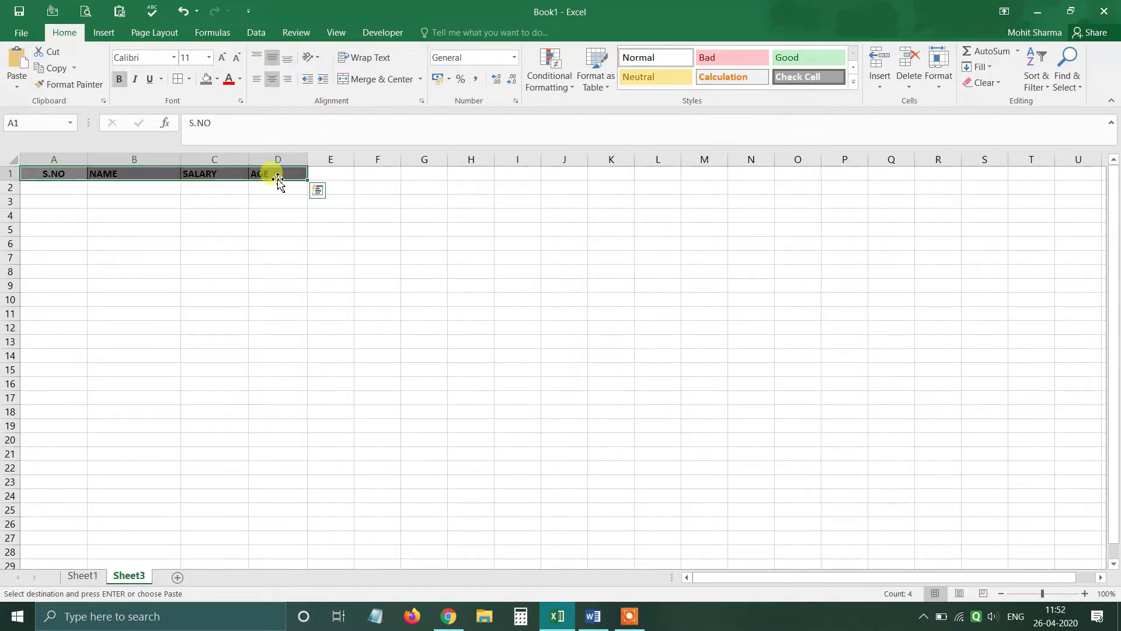
{"action": "left_click", "coordinate": [138, 187]}
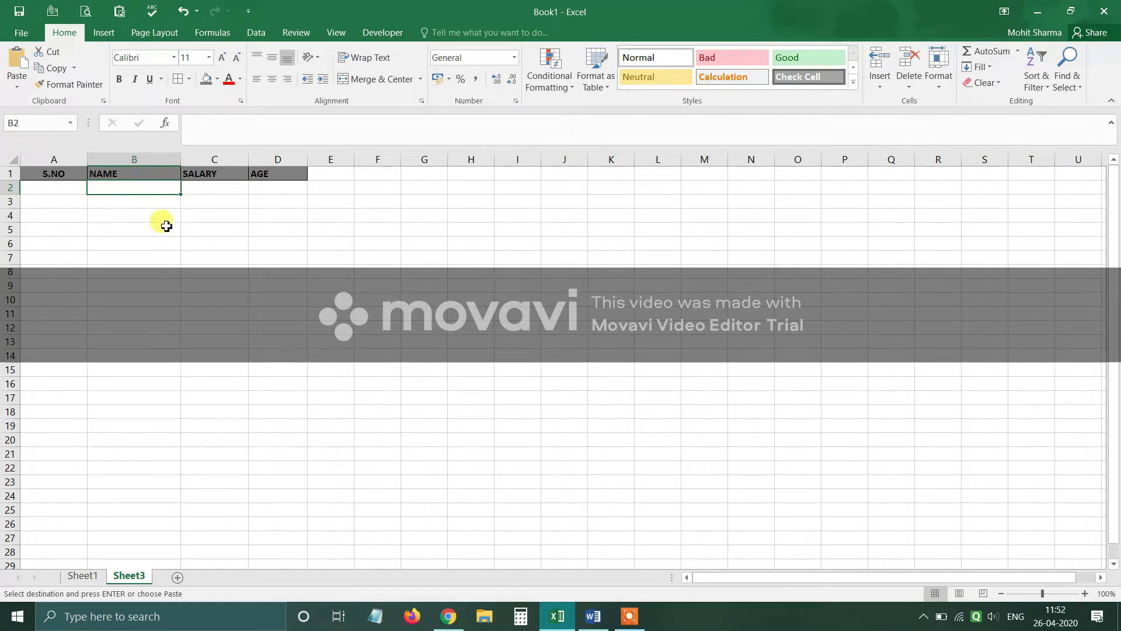
{"action": "key", "text": "Left"}
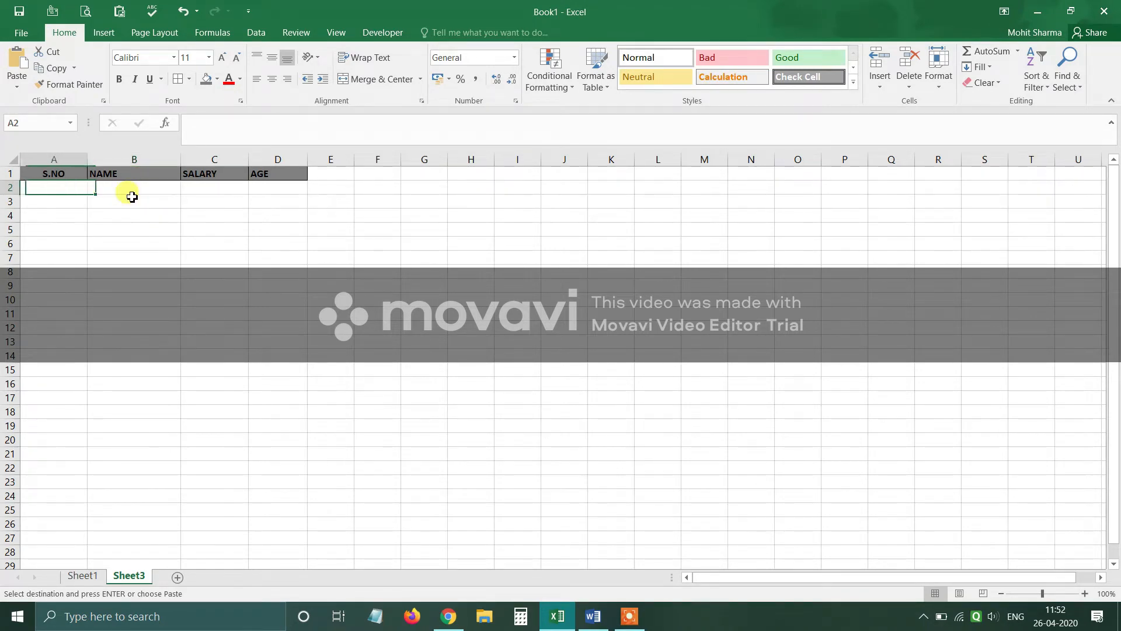
{"action": "type", "text": "1"}
{"action": "key", "text": "Return"}
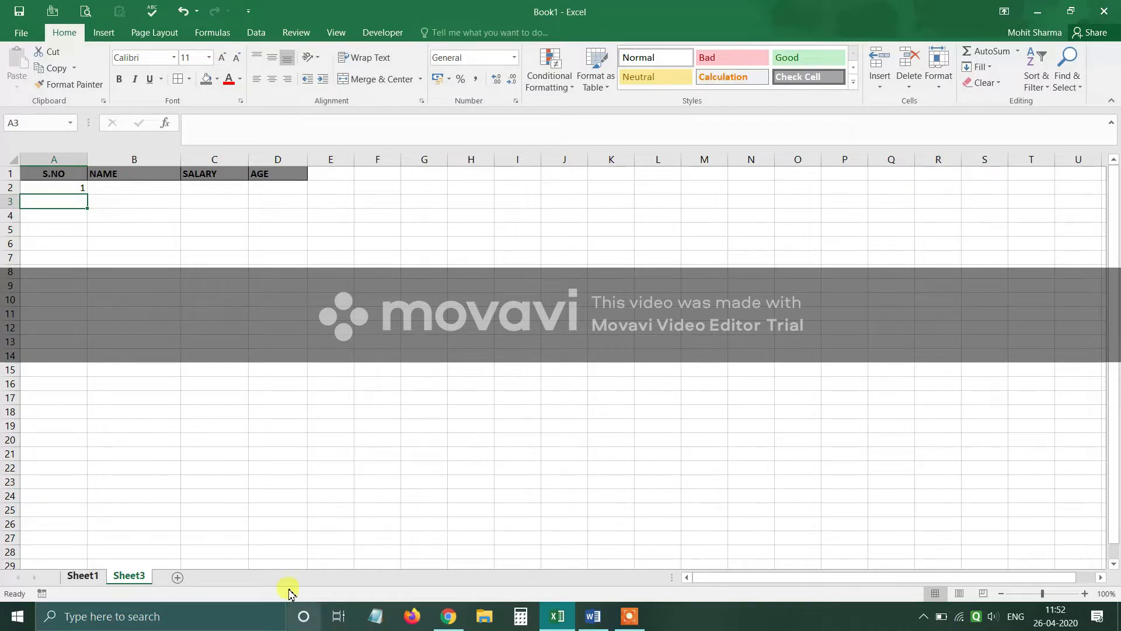
Compare the serial numbers and their records in Sheet1's table with the entry layout on Sheet3
{"action": "left_click", "coordinate": [82, 576]}
{"action": "left_click_drag", "start_coordinate": [52, 190], "coordinate": [45, 296]}
{"action": "left_click", "coordinate": [47, 272]}
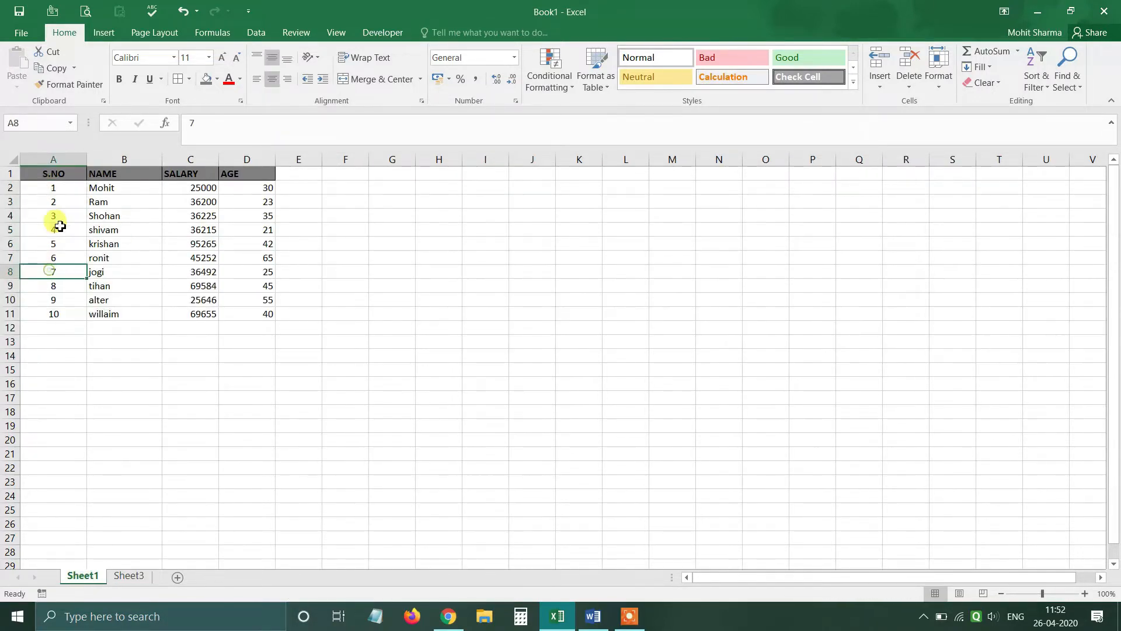
{"action": "left_click", "coordinate": [101, 188]}
{"action": "left_click", "coordinate": [129, 576]}
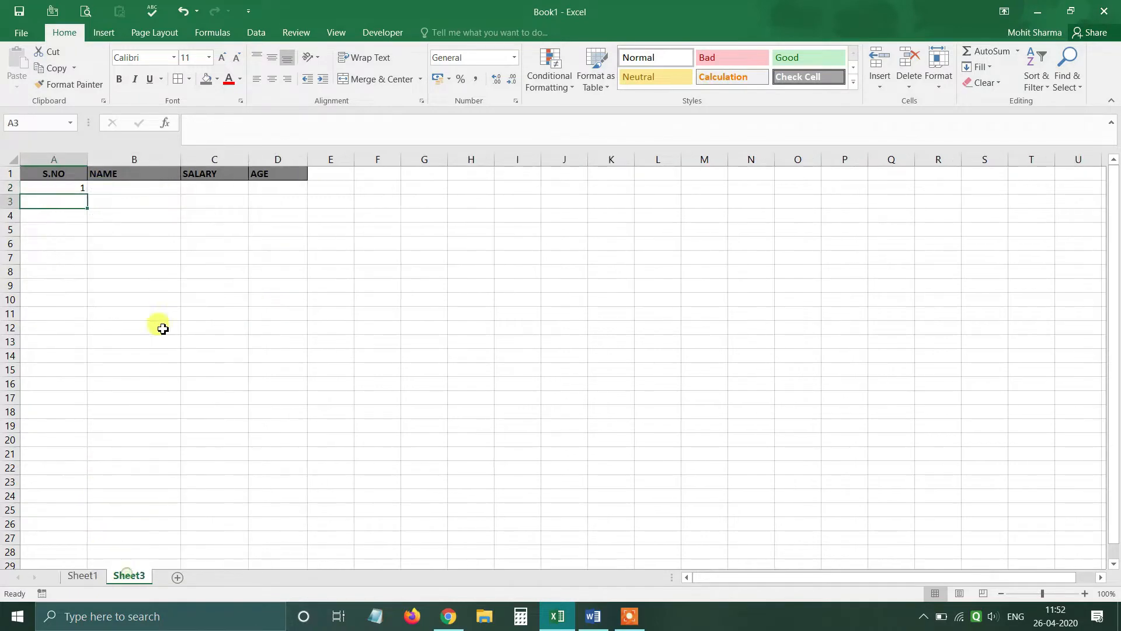
{"action": "left_click", "coordinate": [130, 192]}
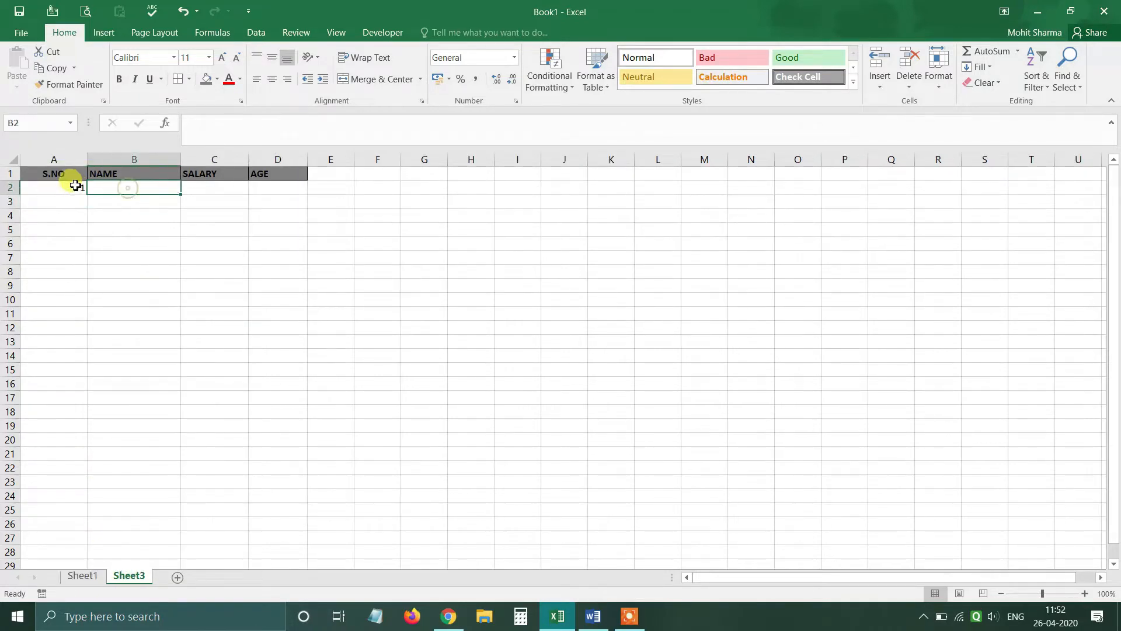
{"action": "left_click", "coordinate": [79, 576]}
{"action": "left_click", "coordinate": [51, 217]}
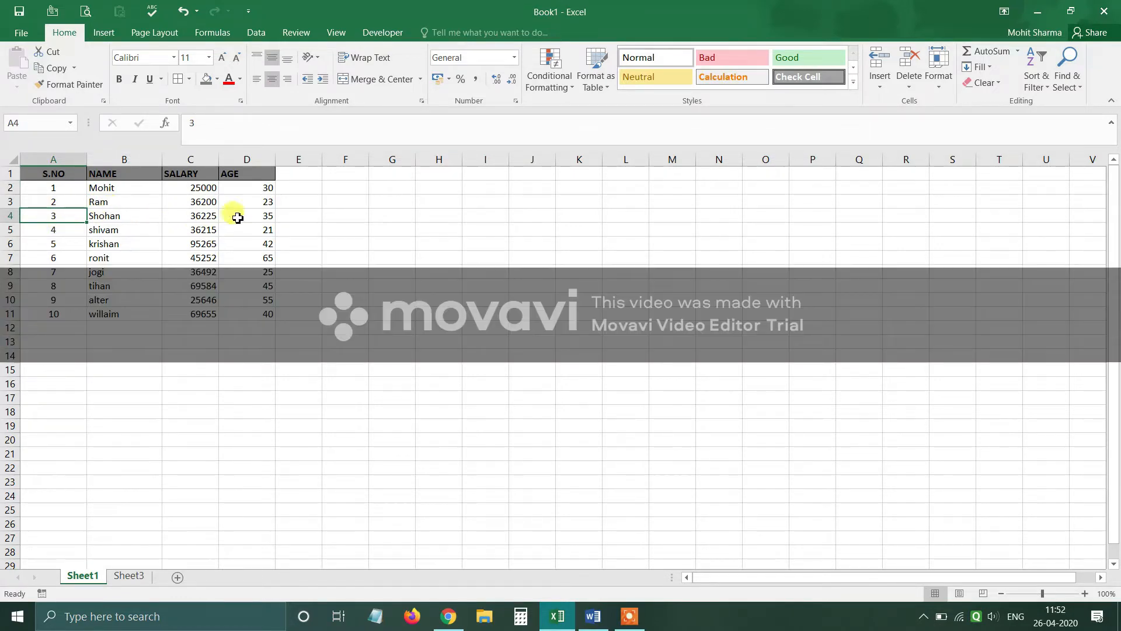
{"action": "left_click", "coordinate": [129, 576]}
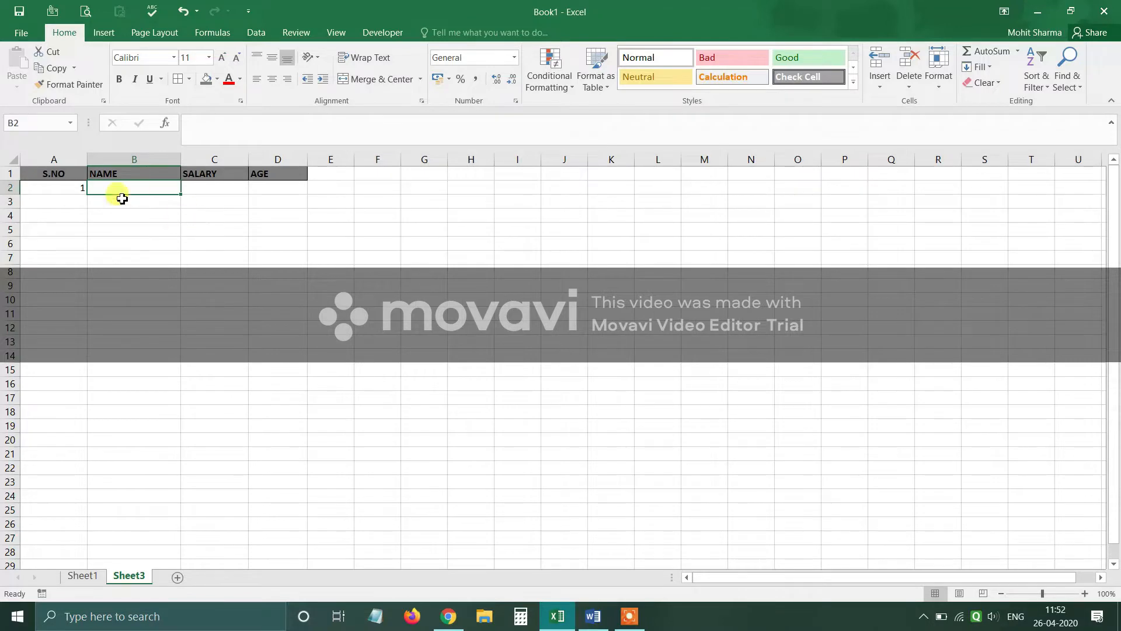
Clear cell A2 on Sheet3 and apply List data validation to A2:A14, using Sheet1's serial numbers in A2:A11 as the source
{"action": "left_click", "coordinate": [71, 192]}
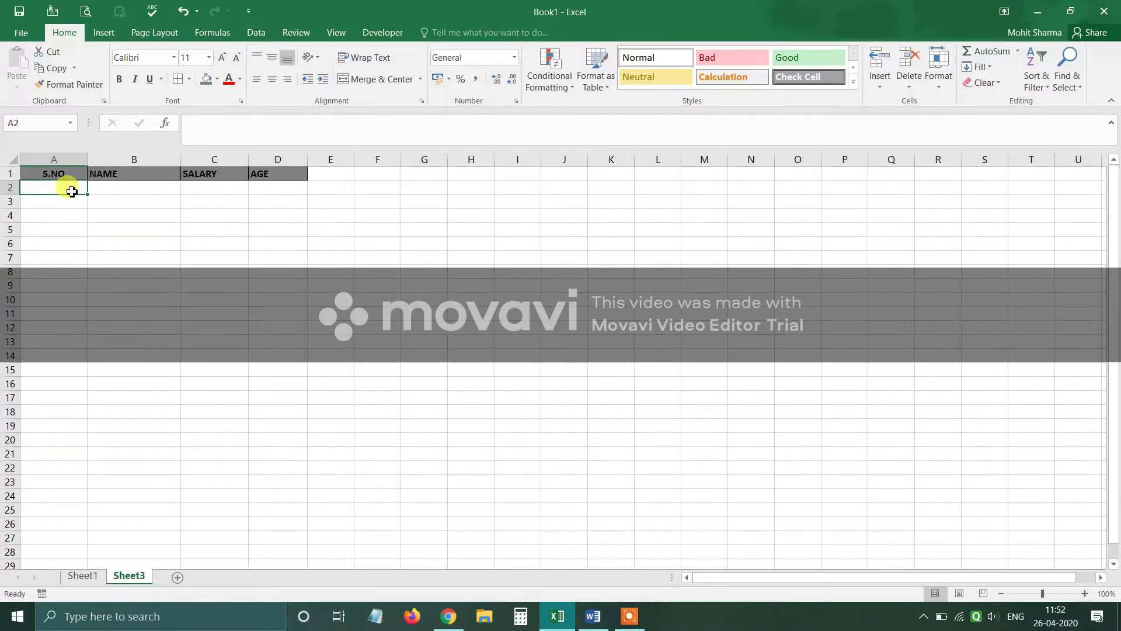
{"action": "left_click", "coordinate": [57, 216]}
{"action": "left_click_drag", "start_coordinate": [65, 186], "coordinate": [65, 358]}
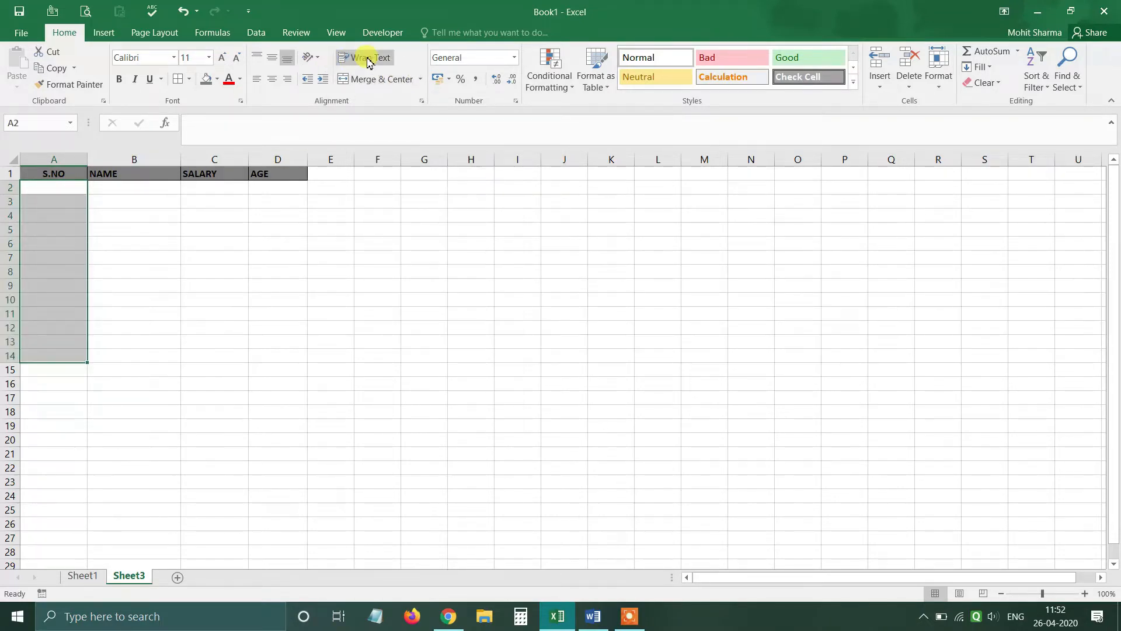
{"action": "left_click", "coordinate": [256, 34]}
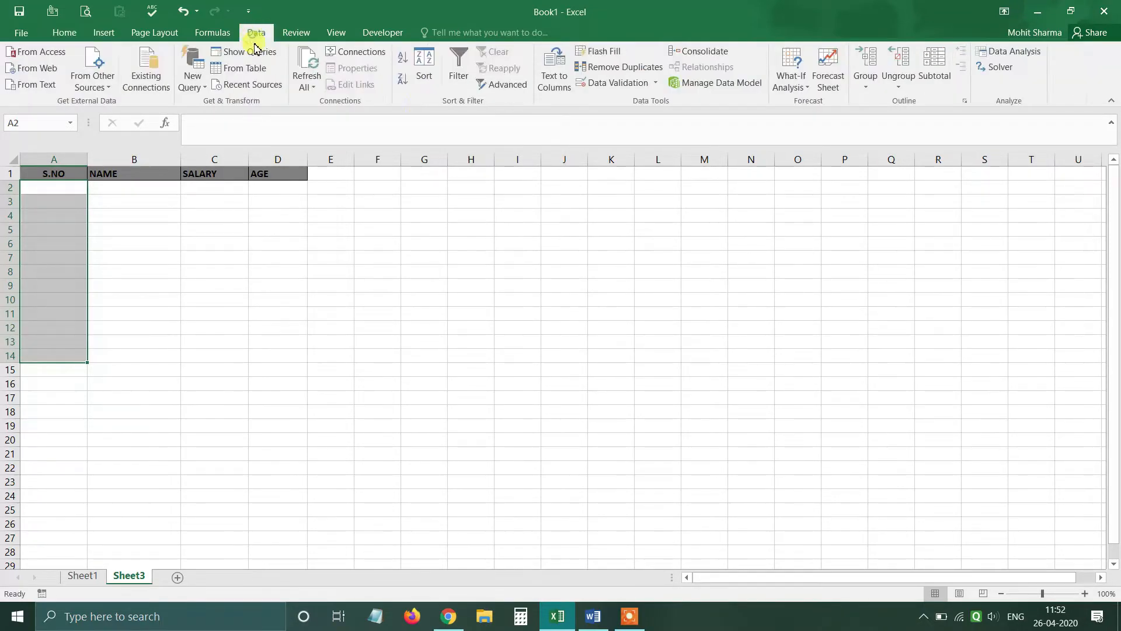
{"action": "left_click", "coordinate": [606, 86]}
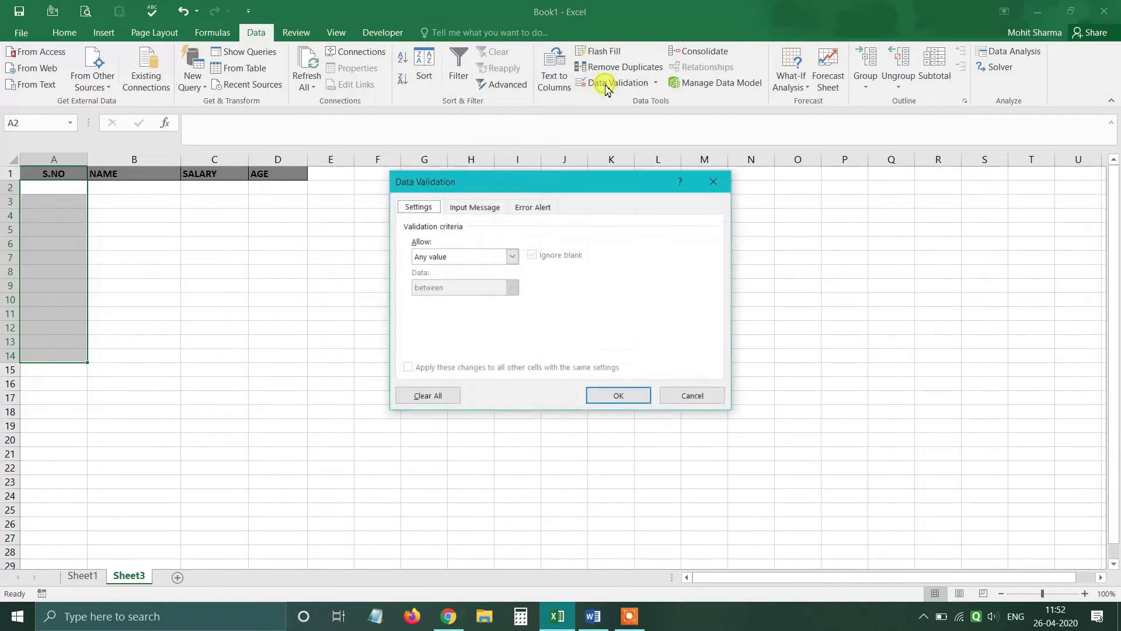
{"action": "left_click", "coordinate": [469, 257]}
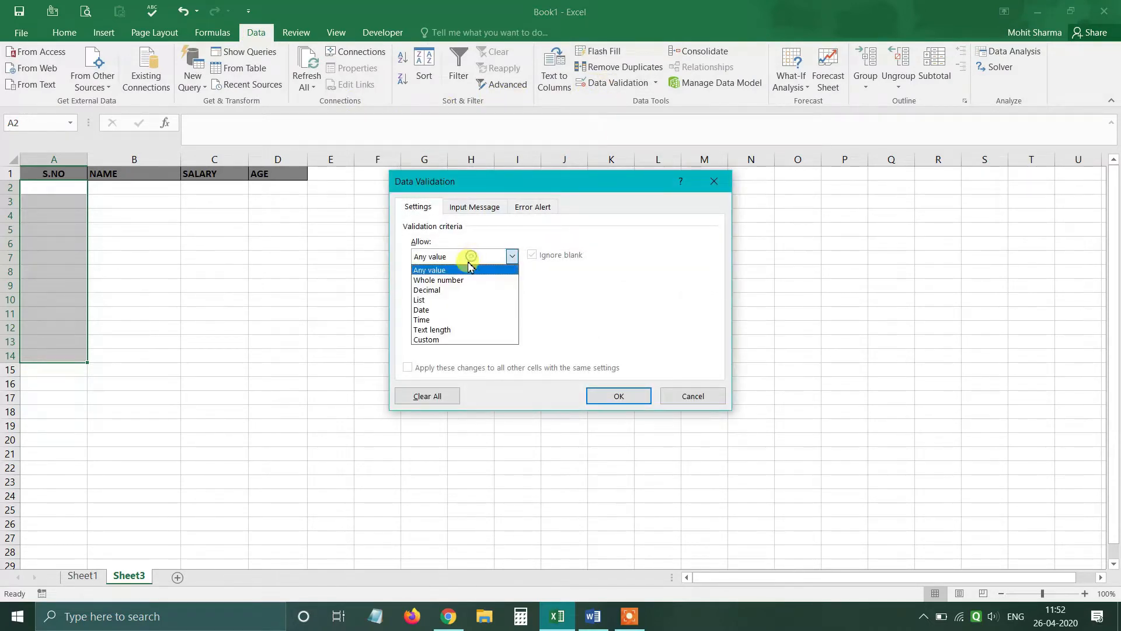
{"action": "left_click", "coordinate": [450, 301]}
{"action": "left_click", "coordinate": [456, 317]}
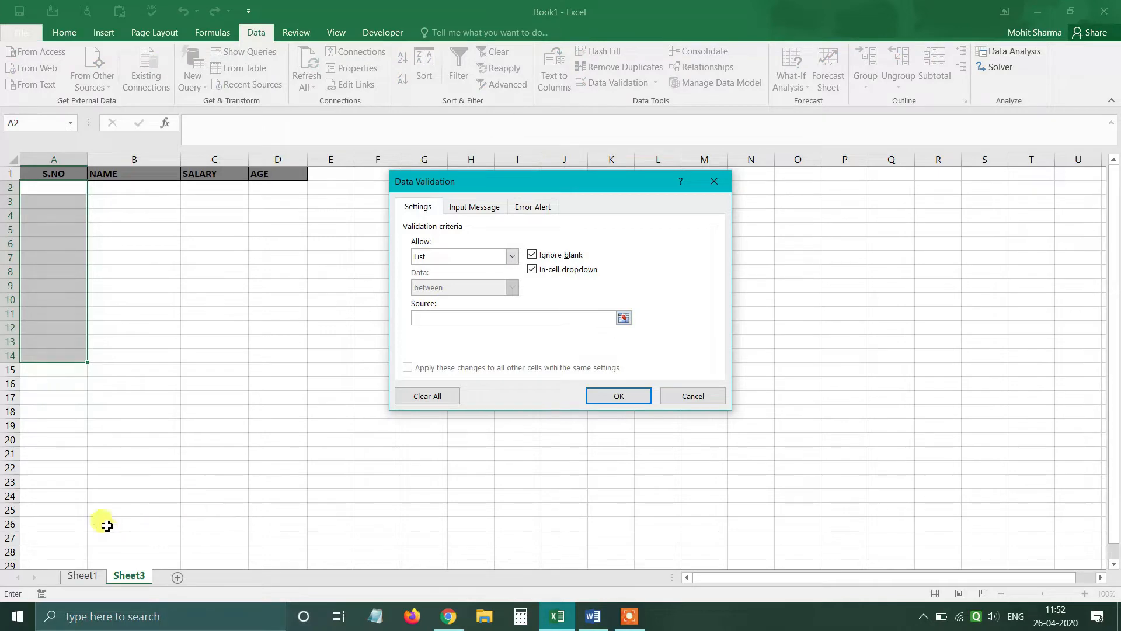
{"action": "left_click", "coordinate": [81, 577]}
{"action": "left_click_drag", "start_coordinate": [48, 194], "coordinate": [51, 312]}
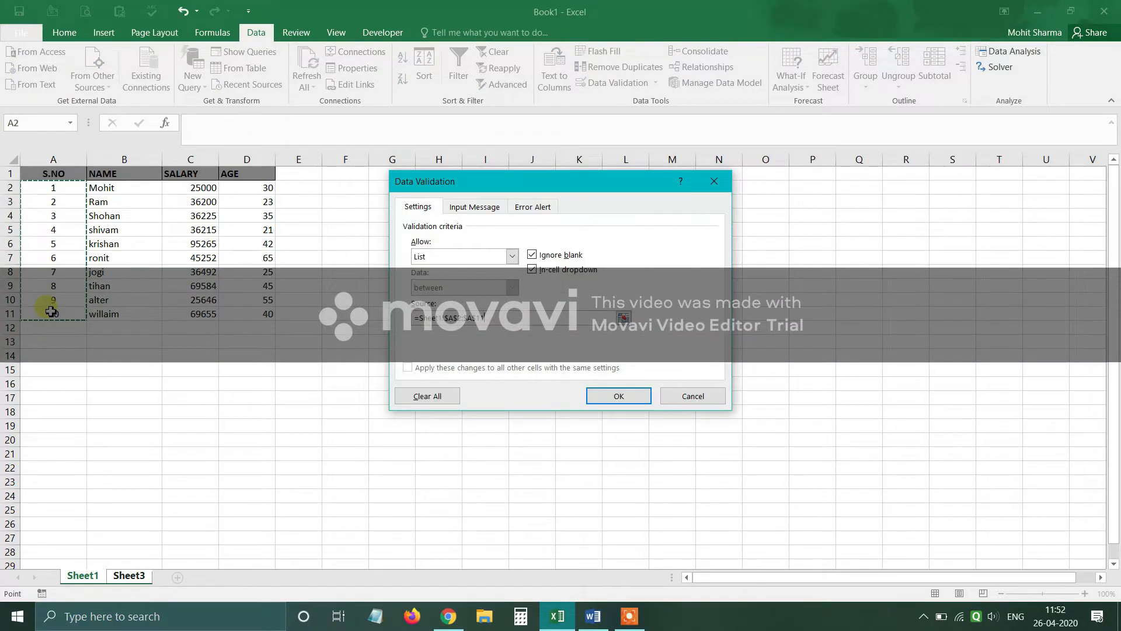
{"action": "left_click", "coordinate": [590, 395]}
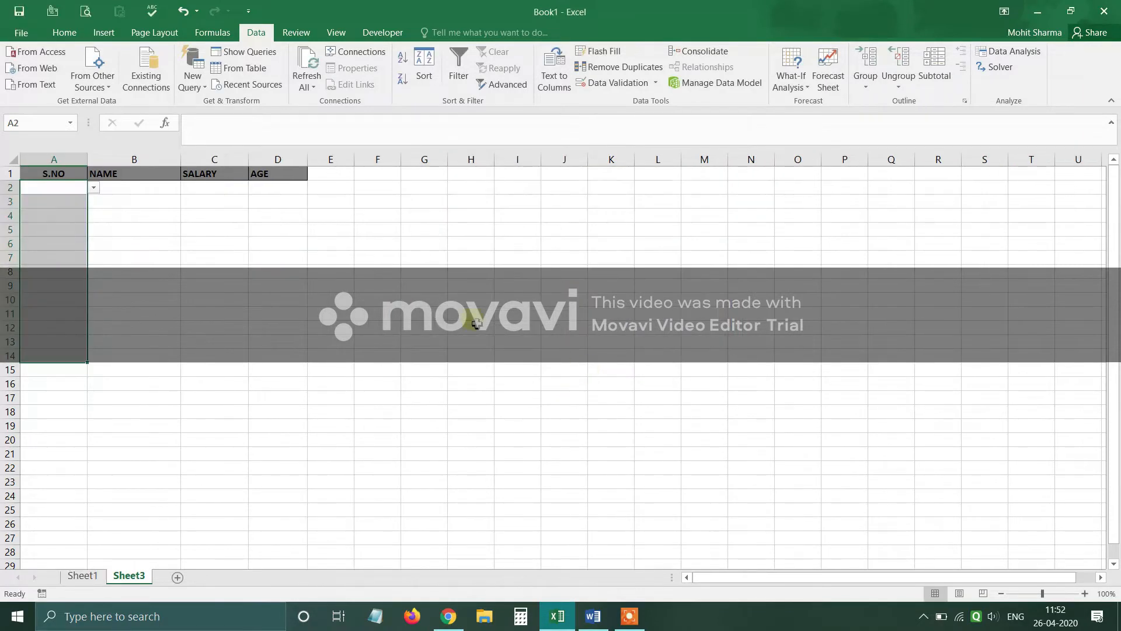
Check the choices offered by the dropdown list in cell A2 of Sheet3
{"action": "left_click", "coordinate": [76, 188]}
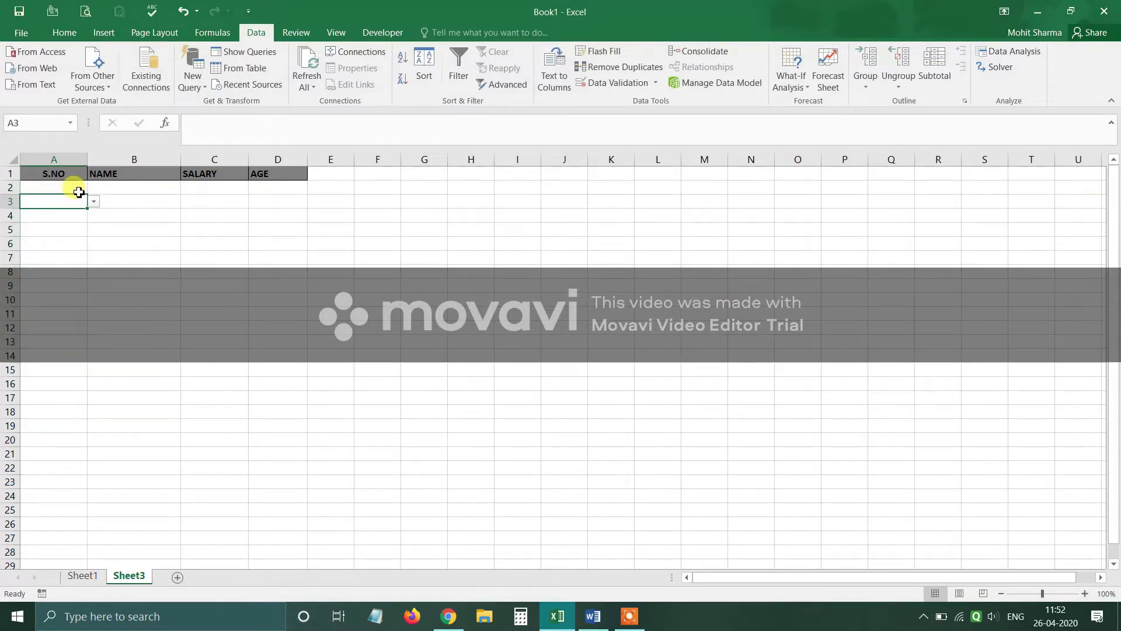
{"action": "left_click", "coordinate": [94, 187]}
{"action": "left_click_drag", "start_coordinate": [94, 231], "coordinate": [105, 251]}
{"action": "left_click", "coordinate": [137, 246]}
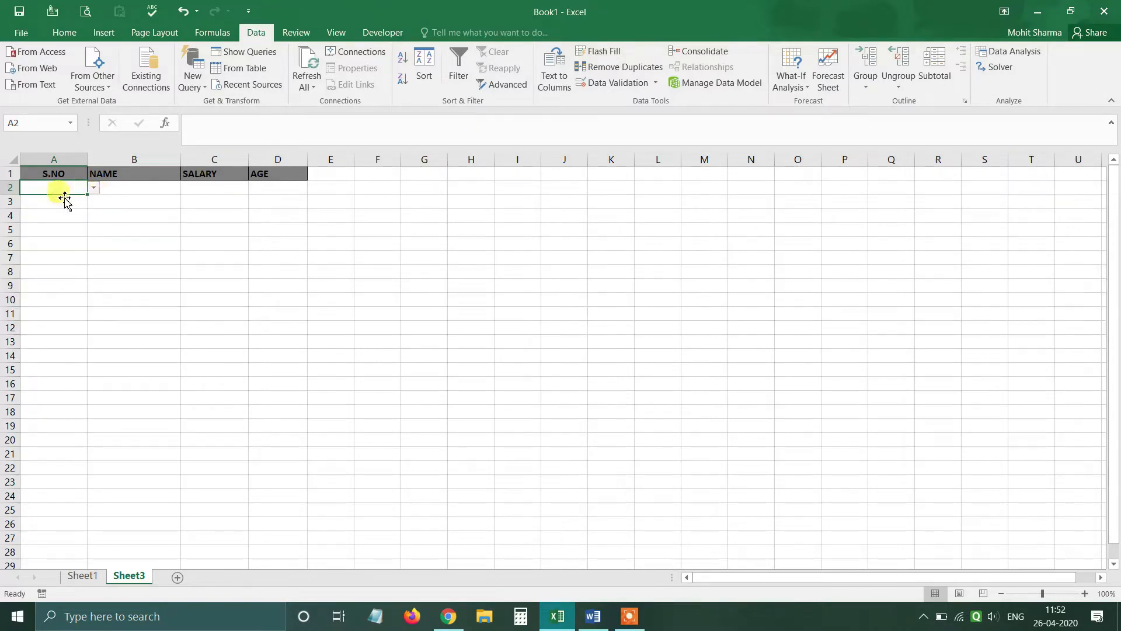
Begin a VLOOKUP formula in Sheet3's cell B2 with A2 as the lookup value and Sheet1!A2:D11 as the table array
{"action": "left_click", "coordinate": [153, 195]}
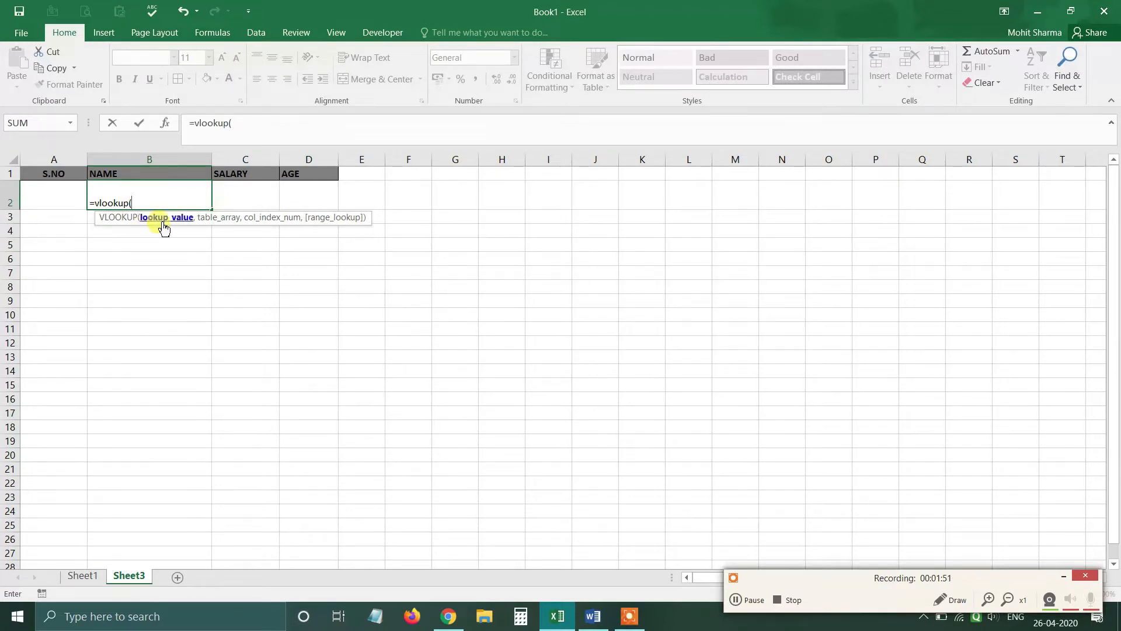
{"action": "key", "text": "Left"}
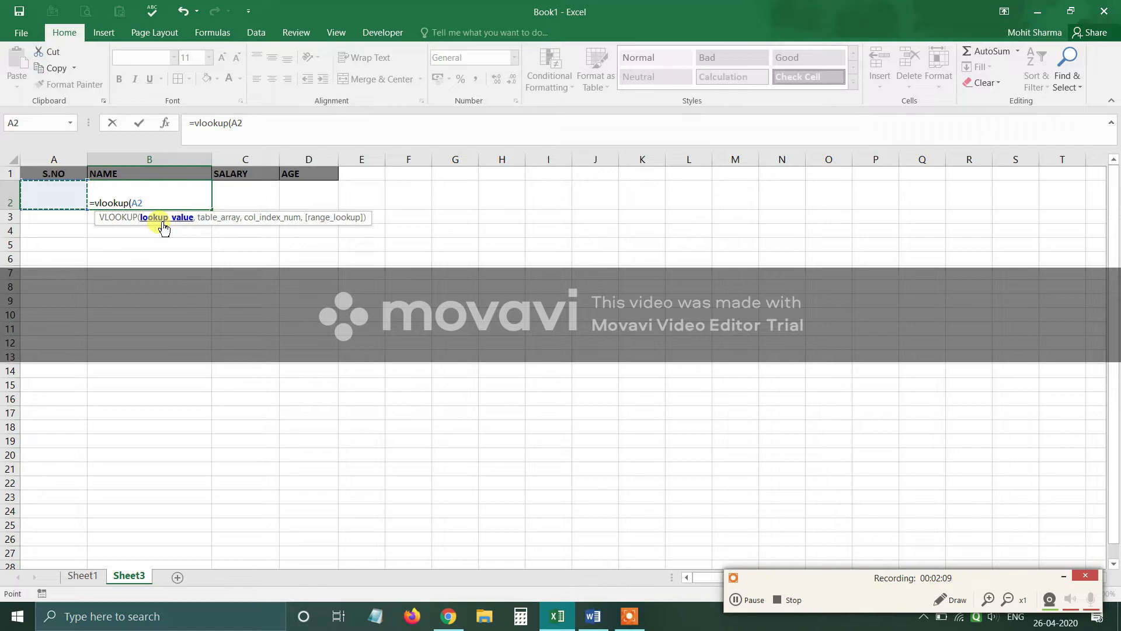
{"action": "type", "text": ","}
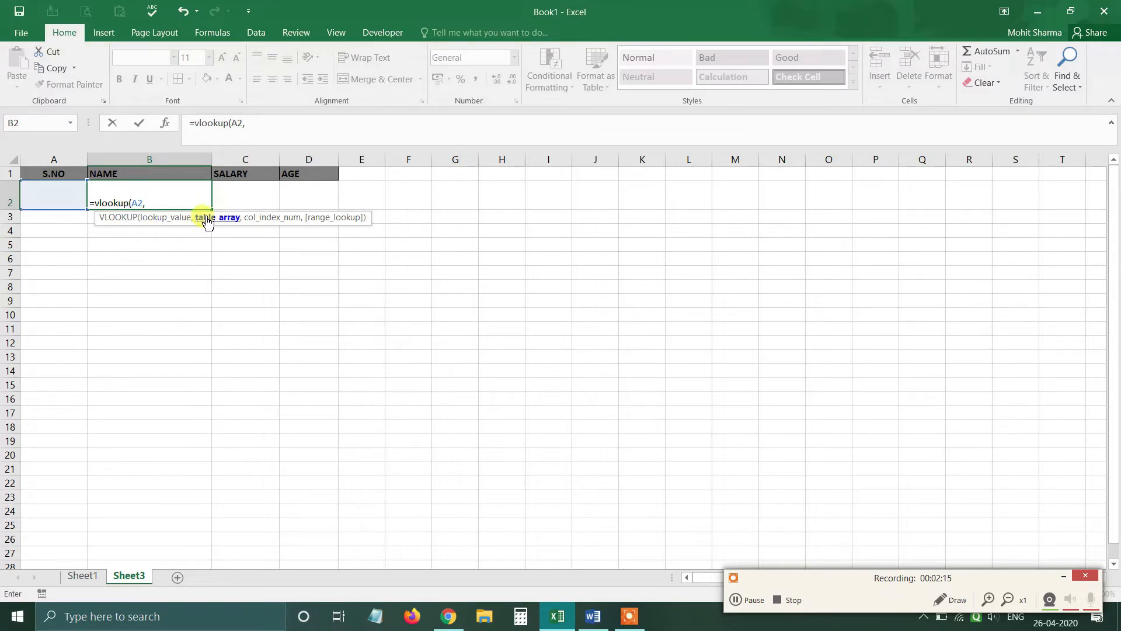
{"action": "left_click", "coordinate": [85, 577]}
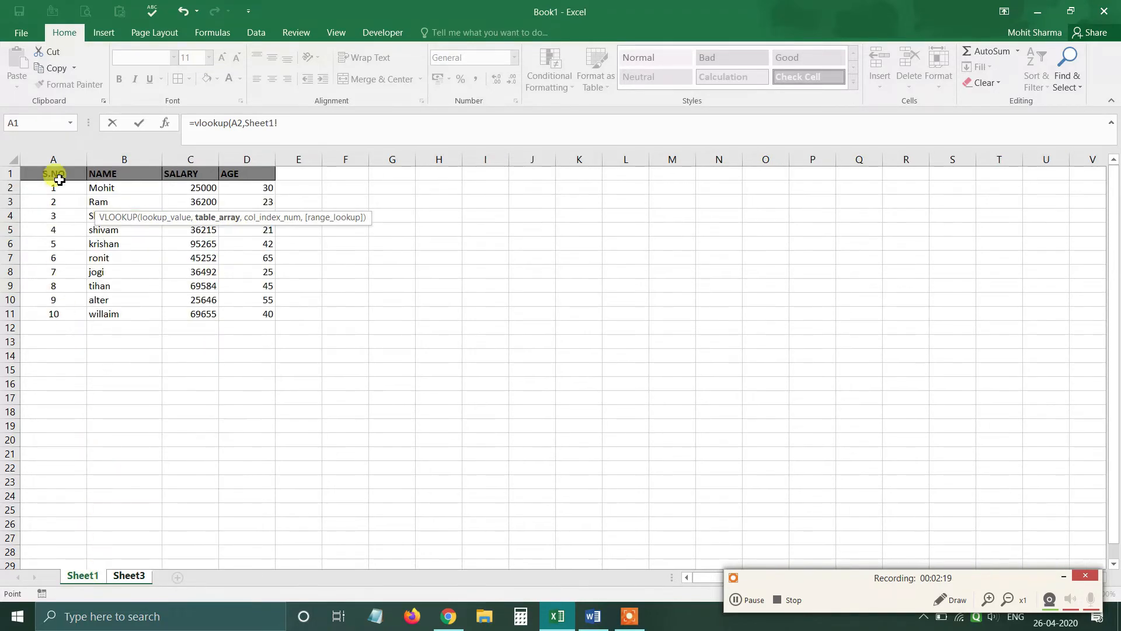
{"action": "left_click_drag", "start_coordinate": [50, 187], "coordinate": [251, 314]}
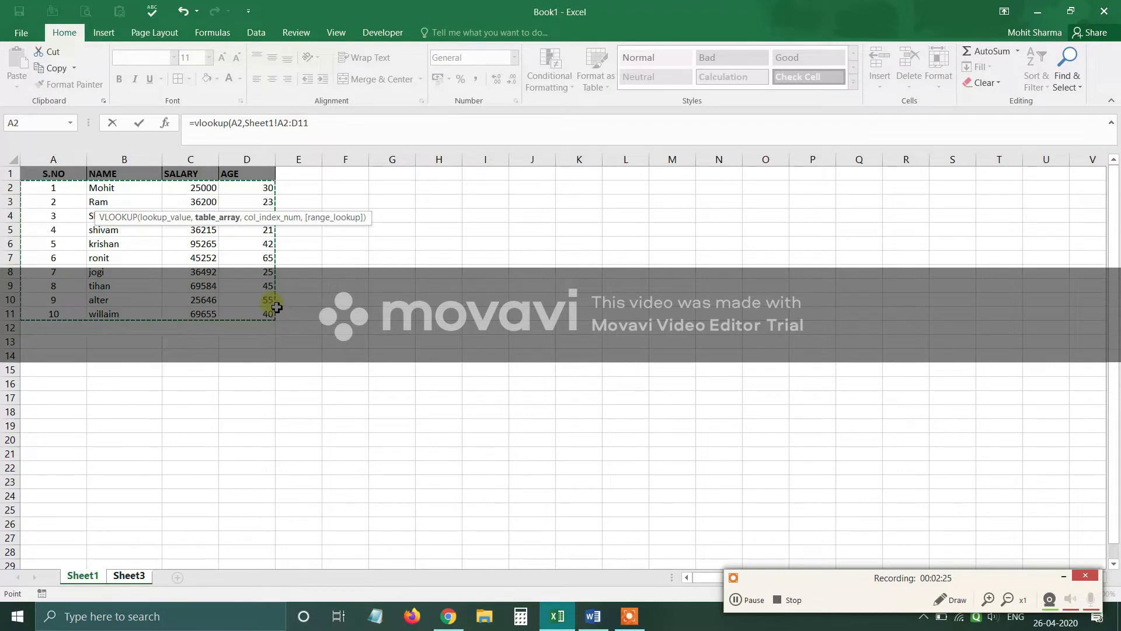
{"action": "left_click", "coordinate": [129, 575]}
{"action": "left_click", "coordinate": [82, 576]}
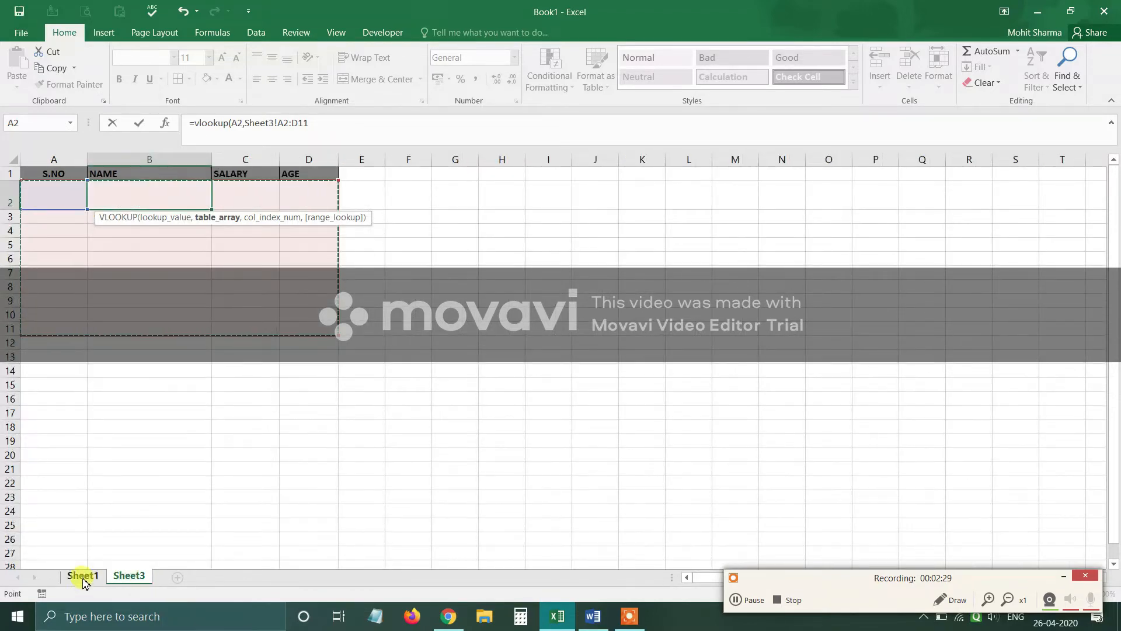
{"action": "left_click", "coordinate": [327, 125]}
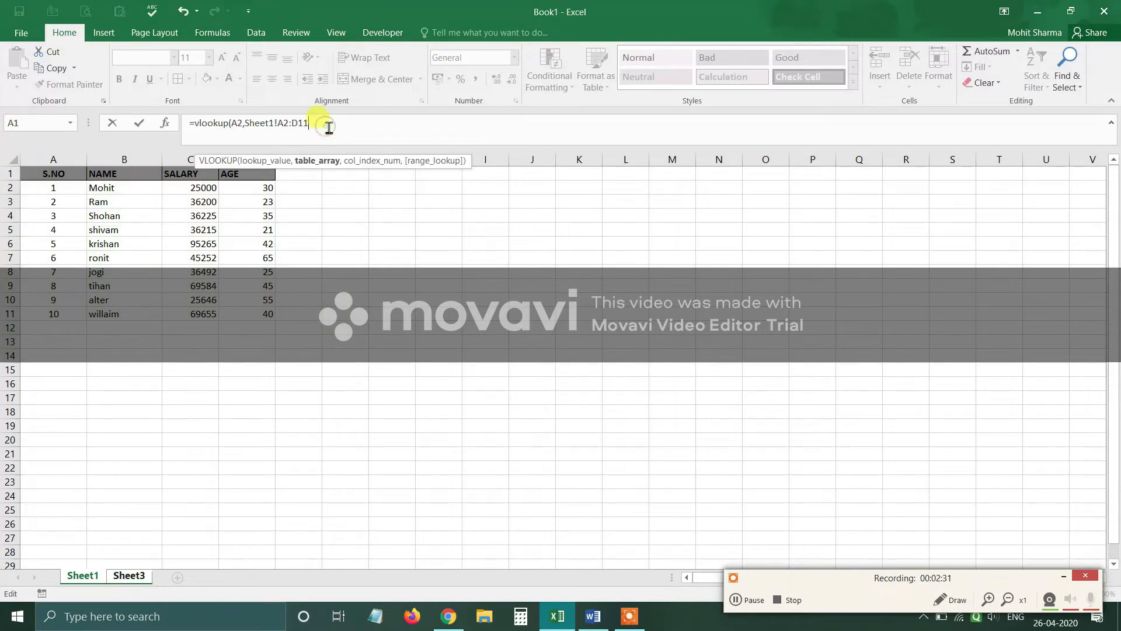
{"action": "type", "text": ","}
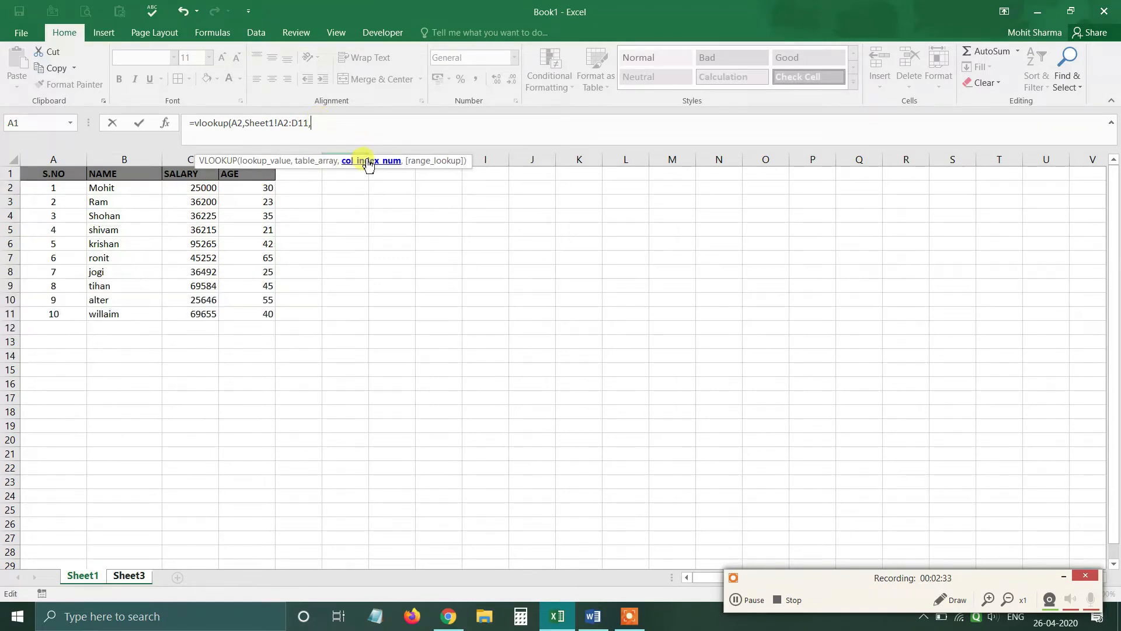
Annotate Sheet1's table in red with the recorder's drawing tool, bracketing its rows, marking each column header and numbering the columns 1 to 4
{"action": "left_click", "coordinate": [950, 600]}
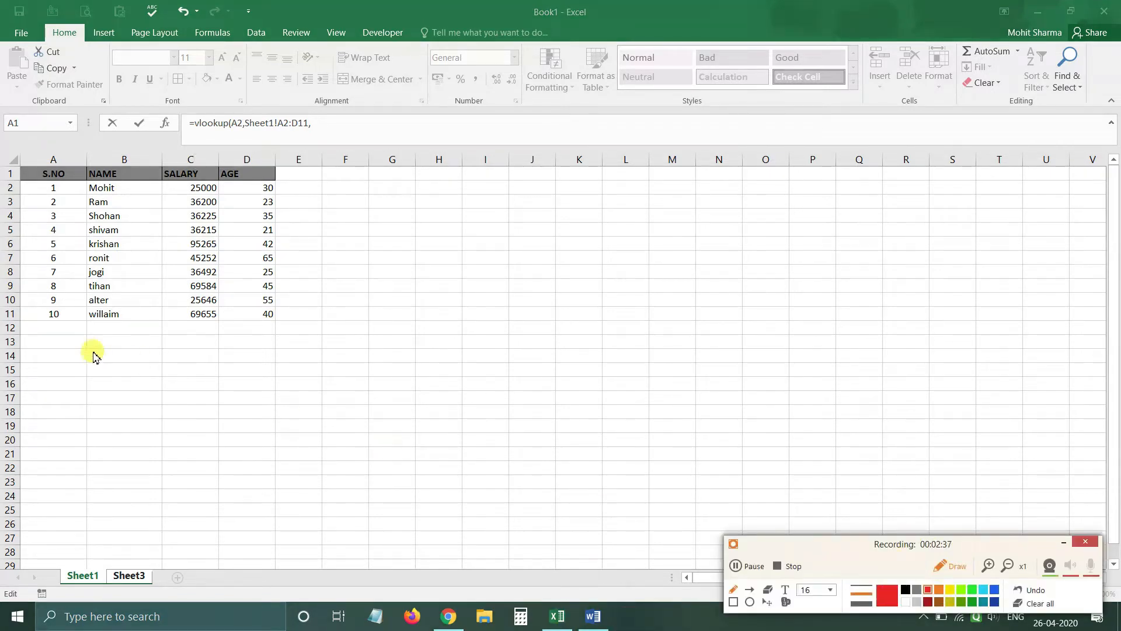
{"action": "left_click_drag", "start_coordinate": [56, 331], "coordinate": [54, 362]}
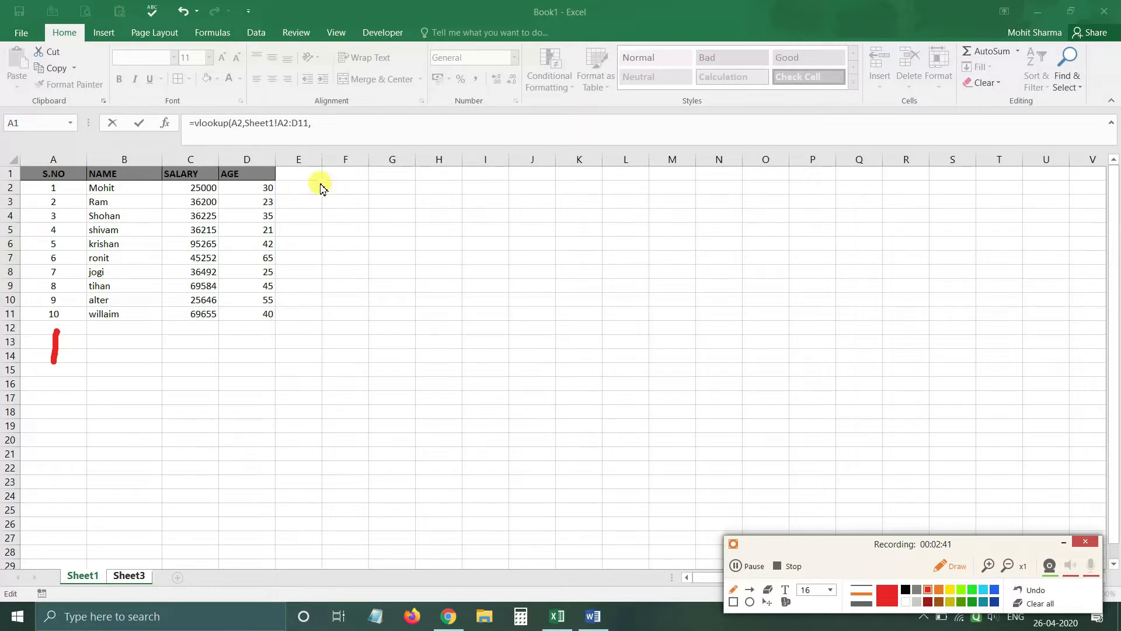
{"action": "mouse_move", "coordinate": [290, 172]}
{"action": "left_mouse_down"}
{"action": "mouse_move", "coordinate": [323, 294]}
{"action": "mouse_move", "coordinate": [286, 314]}
{"action": "left_mouse_up"}
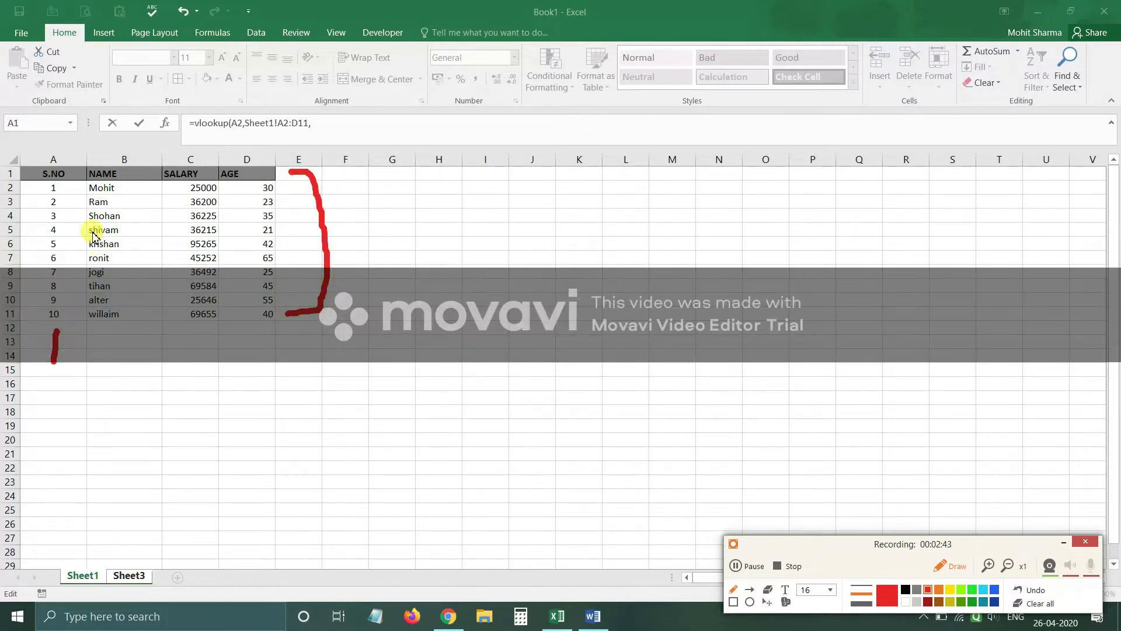
{"action": "left_click_drag", "start_coordinate": [64, 143], "coordinate": [61, 175]}
{"action": "left_click_drag", "start_coordinate": [116, 143], "coordinate": [118, 170]}
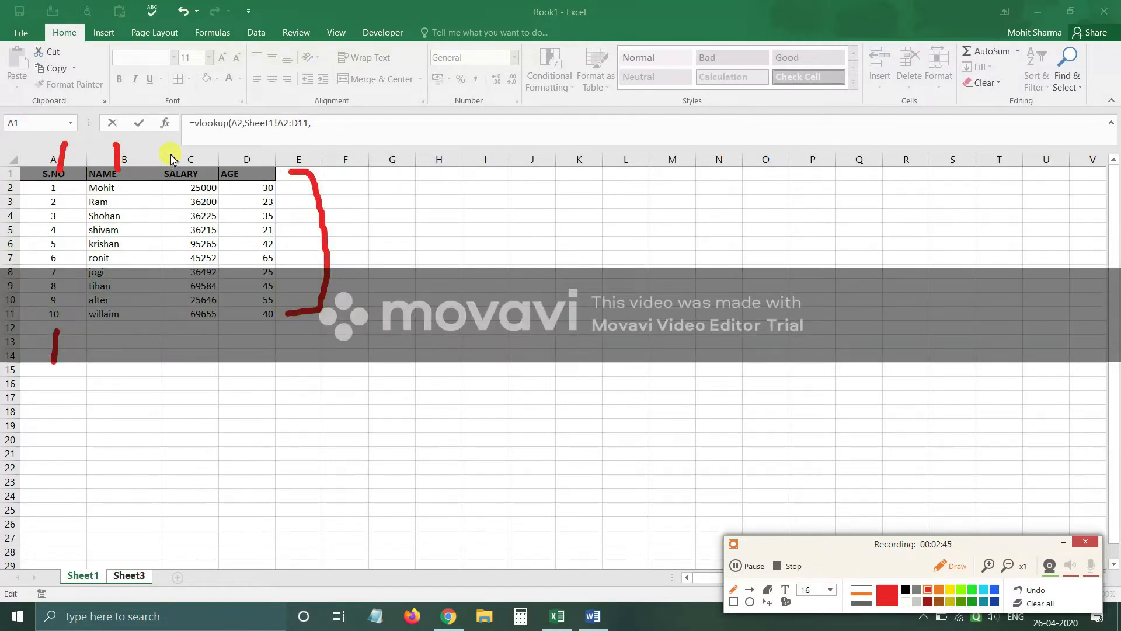
{"action": "mouse_move", "coordinate": [188, 142]}
{"action": "left_mouse_down"}
{"action": "mouse_move", "coordinate": [189, 169]}
{"action": "mouse_move", "coordinate": [249, 166]}
{"action": "left_mouse_up"}
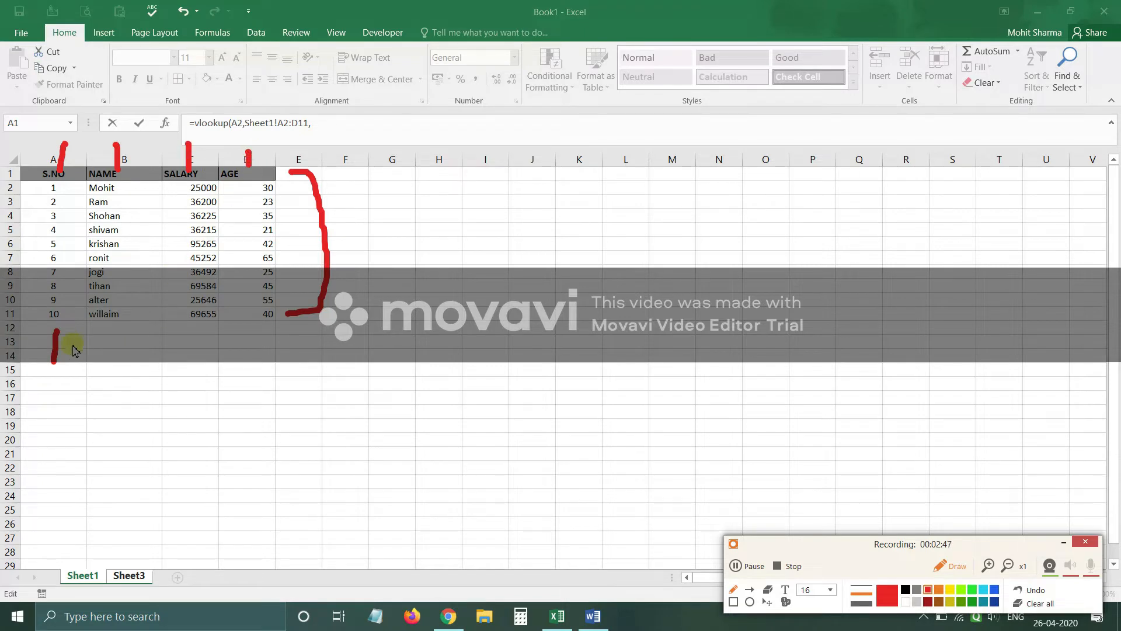
{"action": "mouse_move", "coordinate": [111, 331]}
{"action": "left_mouse_down"}
{"action": "mouse_move", "coordinate": [111, 351]}
{"action": "mouse_move", "coordinate": [129, 361]}
{"action": "left_mouse_up"}
{"action": "mouse_move", "coordinate": [197, 319]}
{"action": "left_mouse_down"}
{"action": "mouse_move", "coordinate": [209, 330]}
{"action": "mouse_move", "coordinate": [189, 366]}
{"action": "left_mouse_up"}
{"action": "mouse_move", "coordinate": [240, 324]}
{"action": "left_mouse_down"}
{"action": "mouse_move", "coordinate": [244, 343]}
{"action": "mouse_move", "coordinate": [261, 341]}
{"action": "mouse_move", "coordinate": [261, 369]}
{"action": "left_mouse_up"}
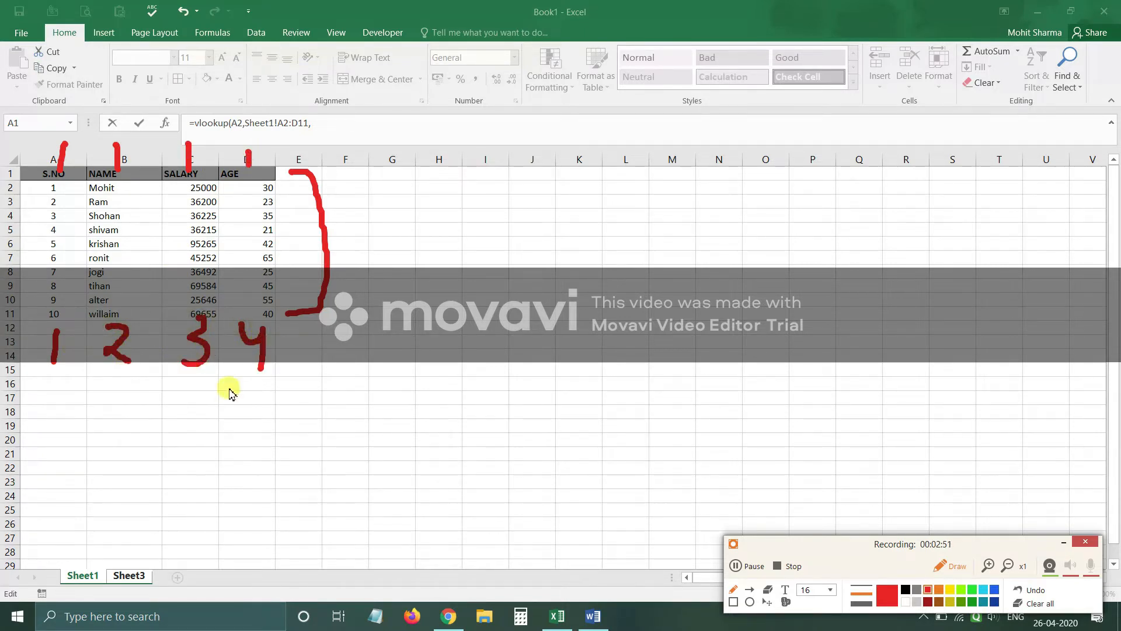
{"action": "left_click", "coordinate": [120, 576]}
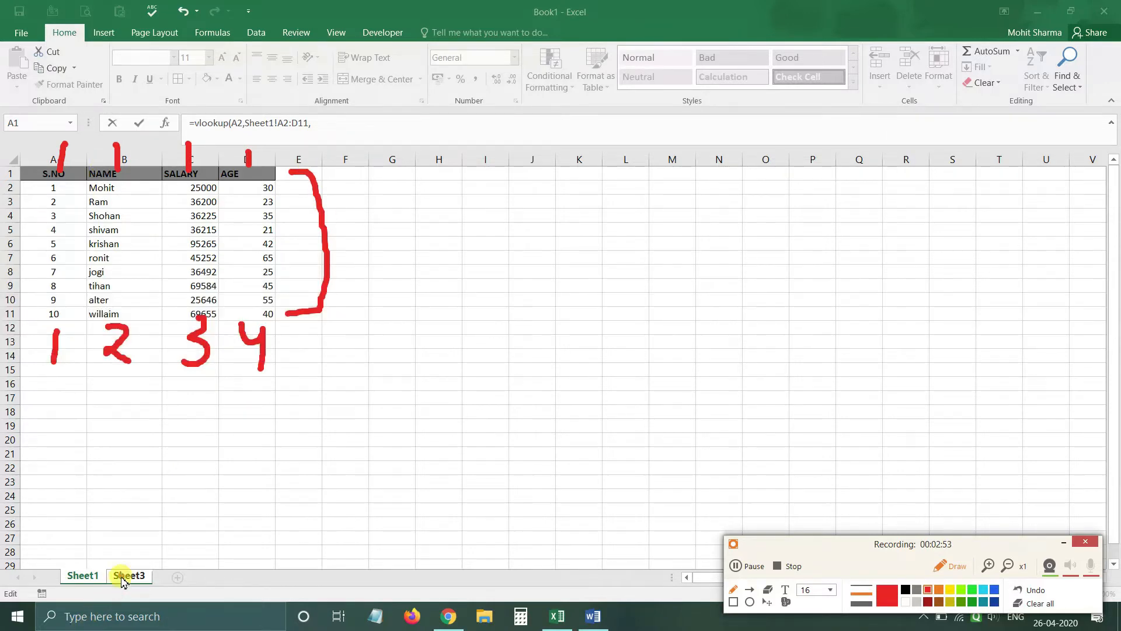
Leave drawing mode and set the column index of B2's VLOOKUP to 2, keeping no extra sheet reference in that argument
{"action": "left_click", "coordinate": [87, 577]}
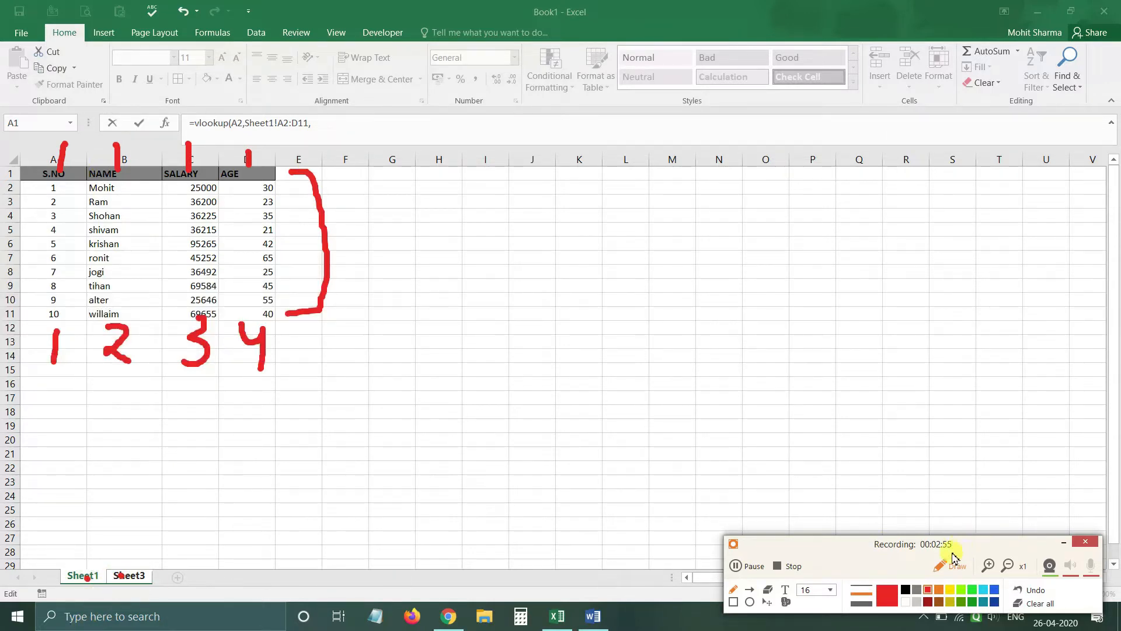
{"action": "left_click", "coordinate": [936, 567]}
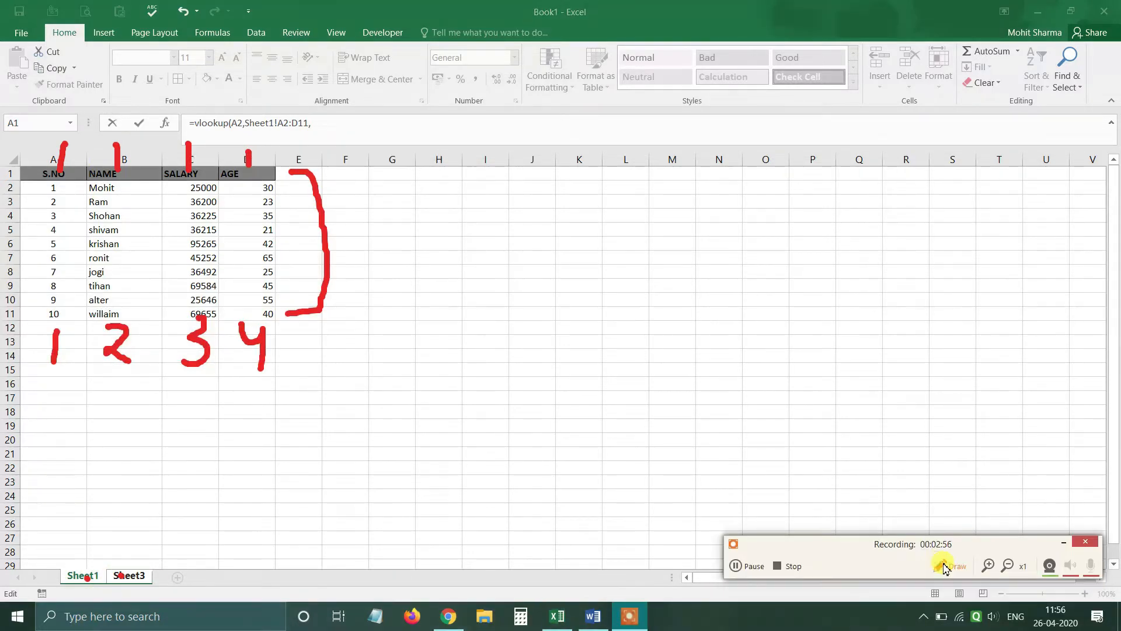
{"action": "left_click", "coordinate": [136, 575]}
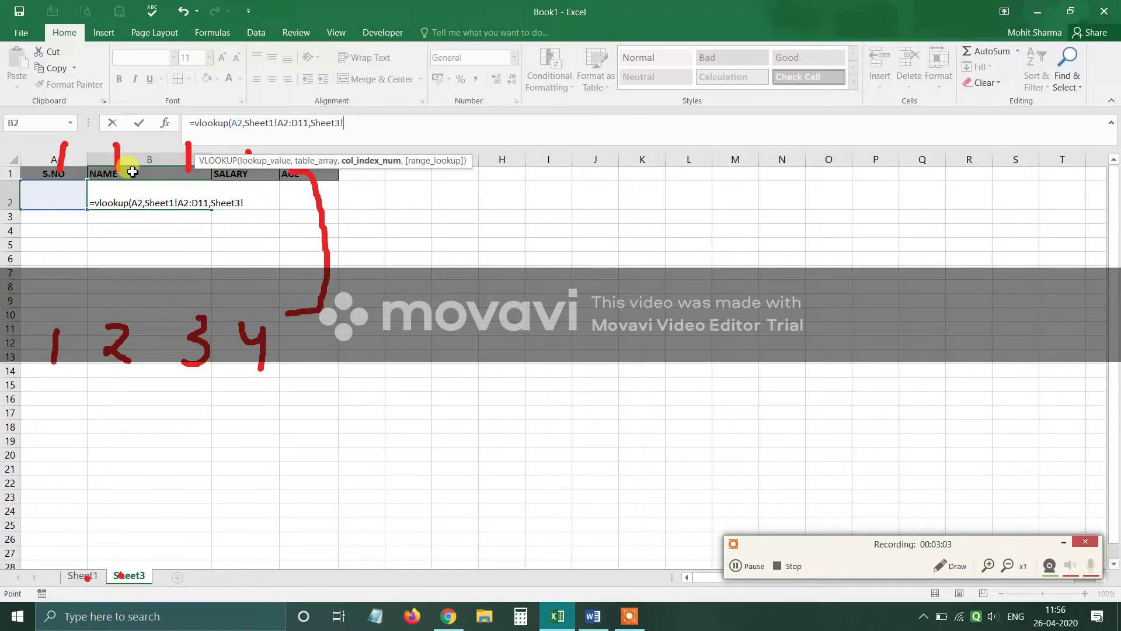
{"action": "left_click", "coordinate": [81, 574]}
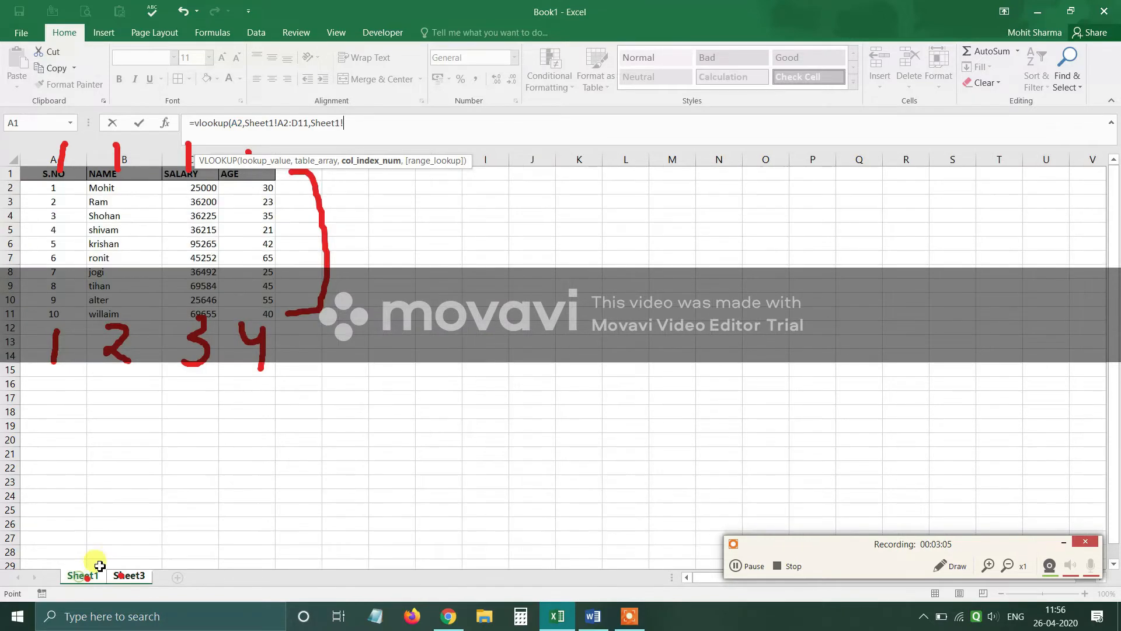
{"action": "key", "text": "BackSpace"}
{"action": "key", "text": "BackSpace"}
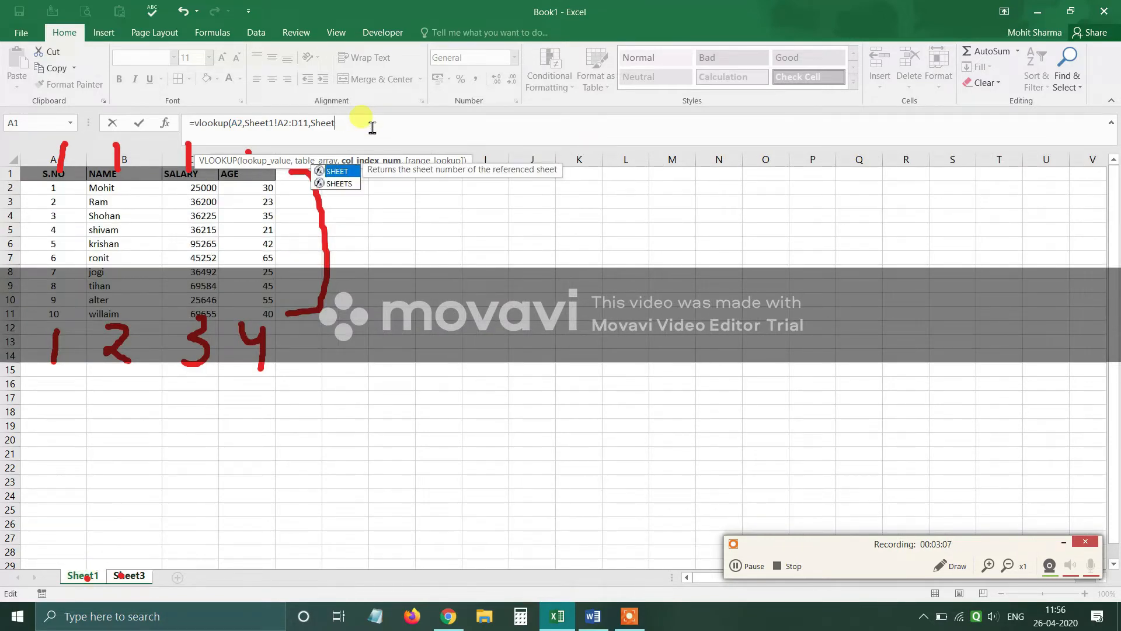
{"action": "key", "text": "BackSpace"}
{"action": "key", "text": "BackSpace"}
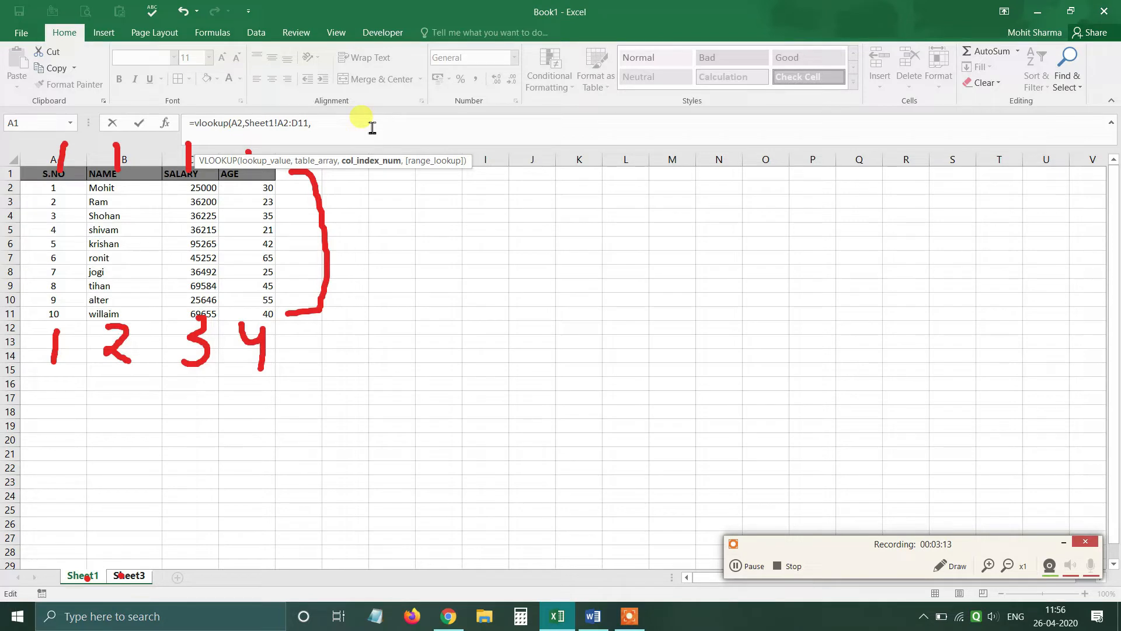
{"action": "type", "text": "2,"}
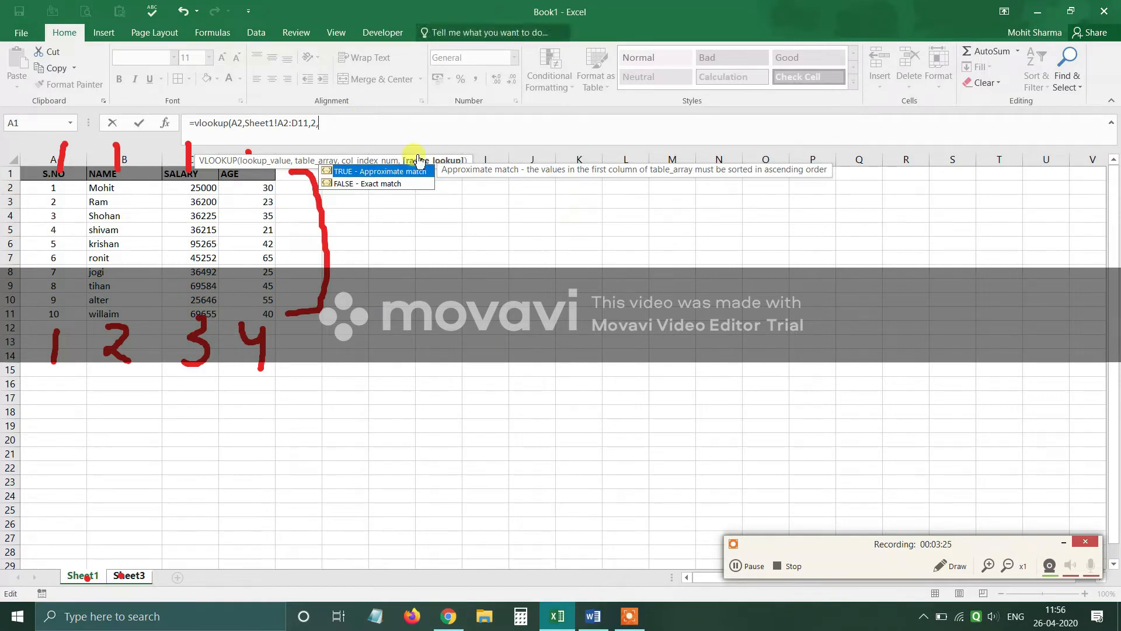
Finish the VLOOKUP in Sheet3's cell B2 with 0 as the range lookup and enter the formula
{"action": "left_click", "coordinate": [36, 319]}
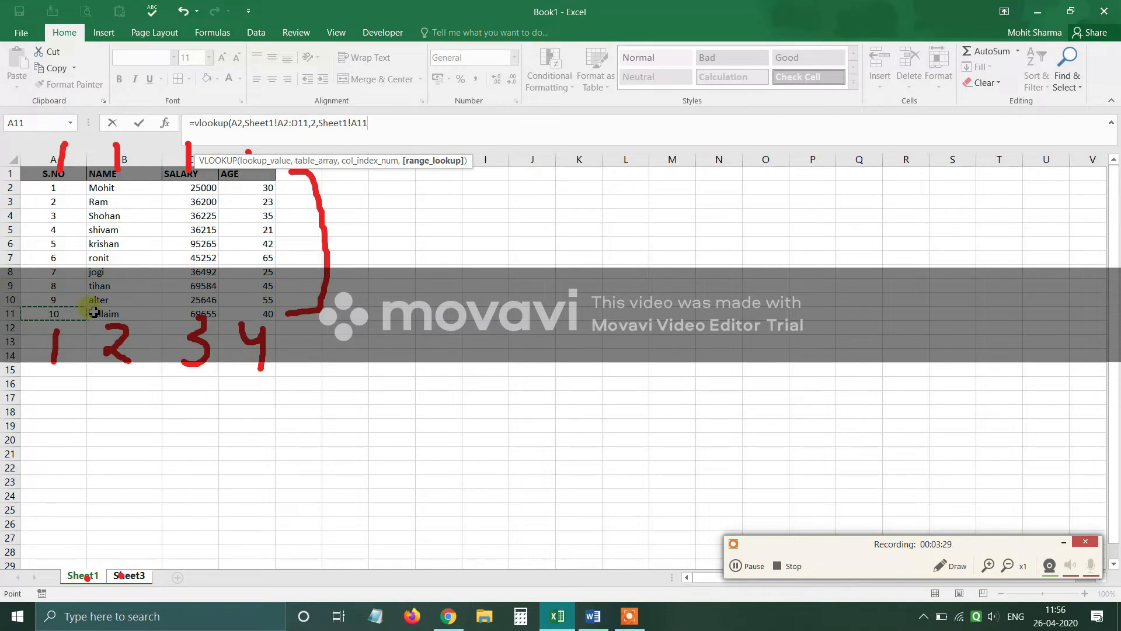
{"action": "key", "text": "BackSpace"}
{"action": "key", "text": "BackSpace"}
{"action": "key", "text": "BackSpace"}
{"action": "key", "text": "BackSpace"}
{"action": "key", "text": "BackSpace"}
{"action": "key", "text": "BackSpace"}
{"action": "key", "text": "BackSpace"}
{"action": "key", "text": "BackSpace"}
{"action": "key", "text": "BackSpace"}
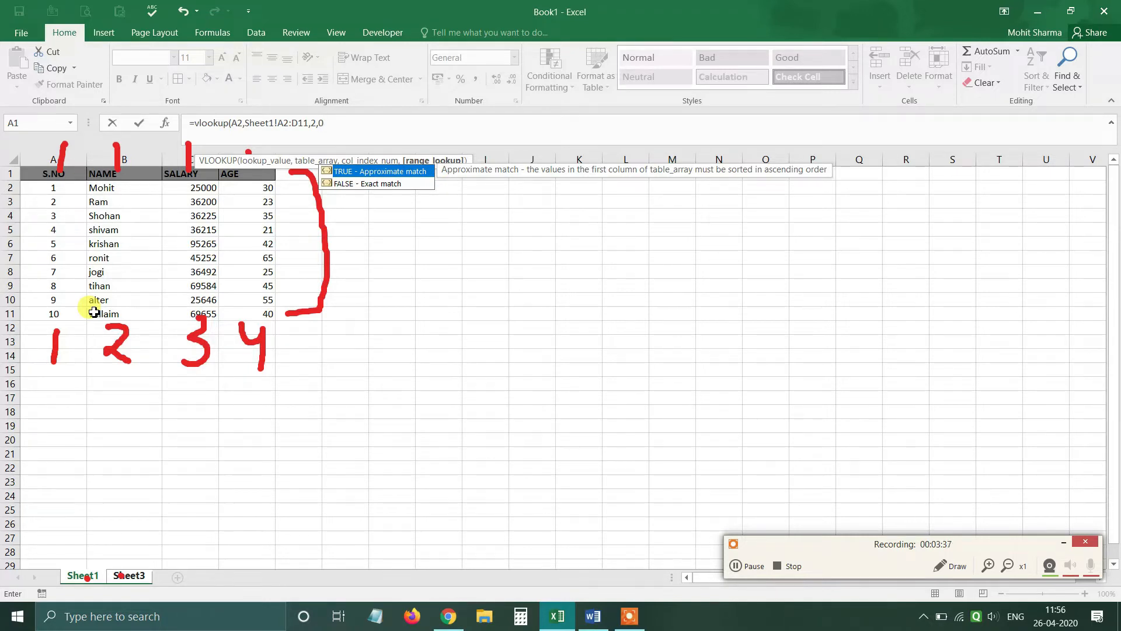
{"action": "type", "text": ")"}
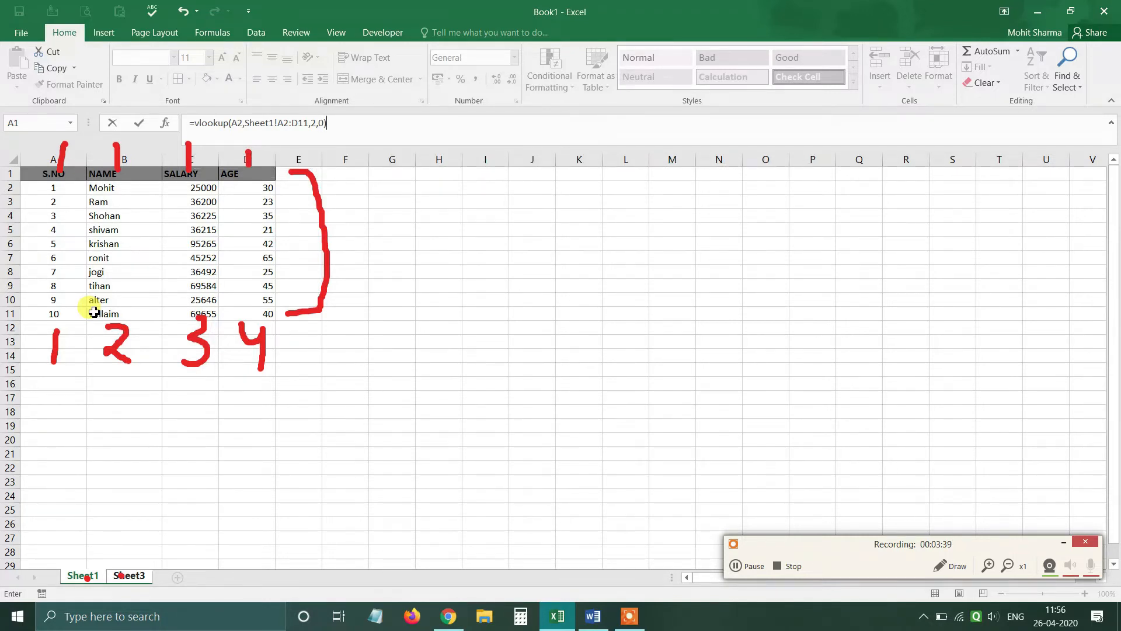
{"action": "key", "text": "Return"}
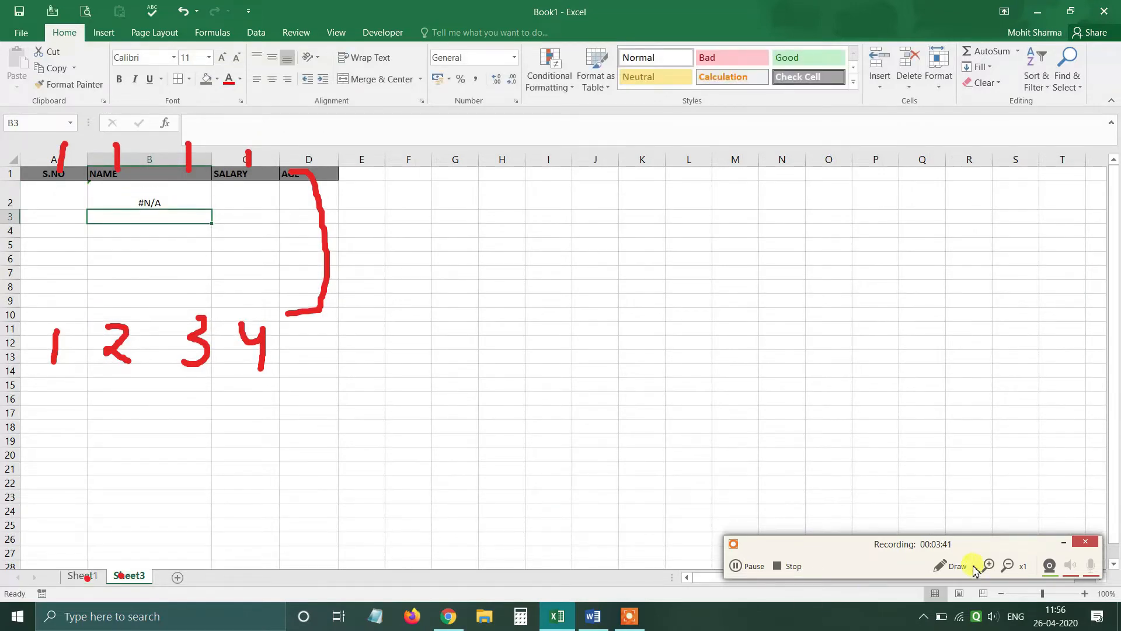
Clear all red annotations from the screen with the recorder's drawing tool and turn drawing off
{"action": "left_click", "coordinate": [946, 567]}
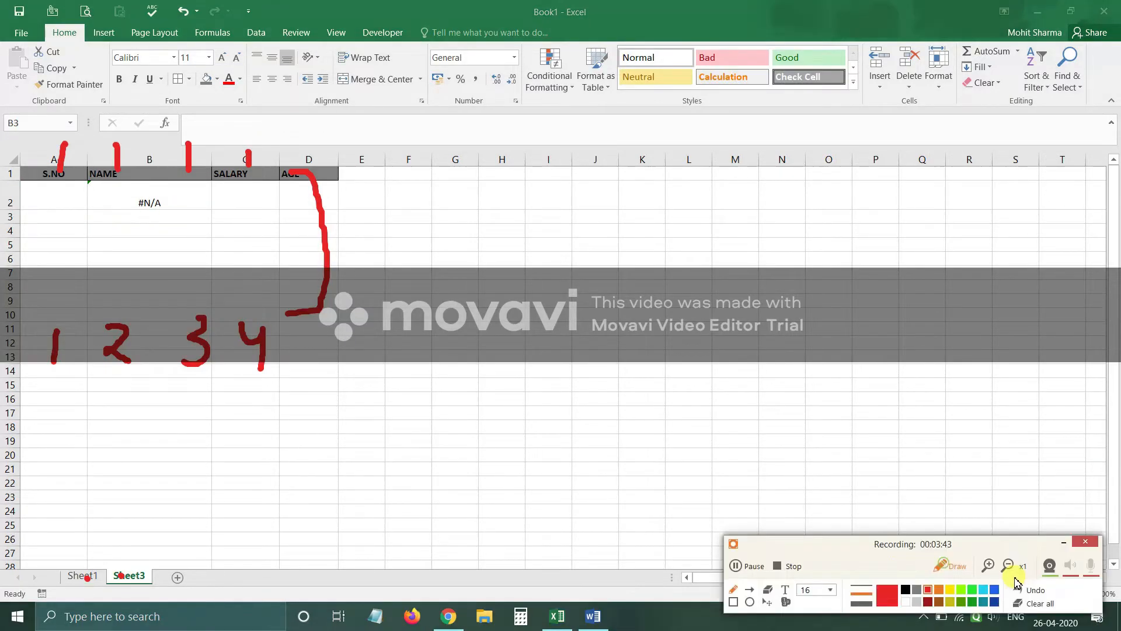
{"action": "left_click", "coordinate": [1035, 603]}
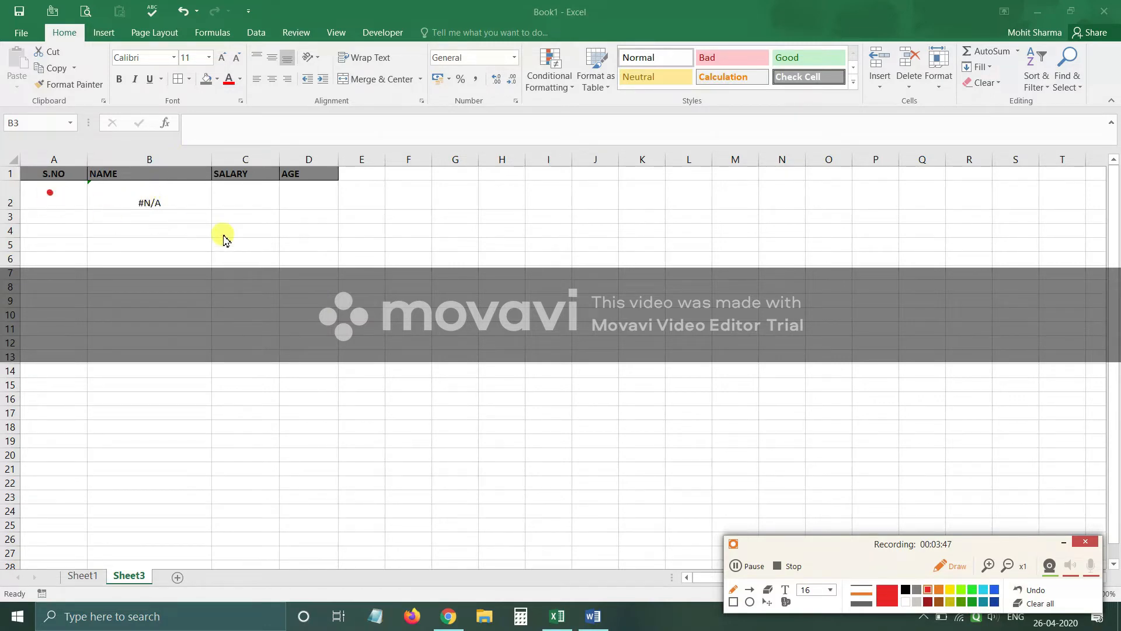
{"action": "left_click", "coordinate": [1039, 603]}
{"action": "left_click", "coordinate": [955, 564]}
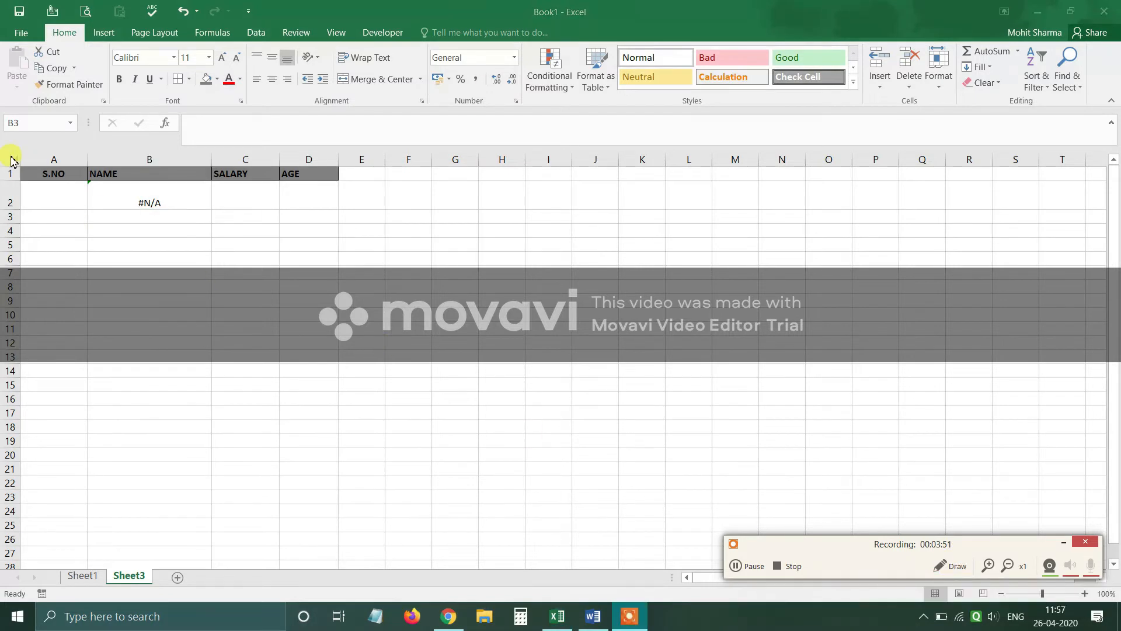
Choose serial number 2 in Sheet3's A2 dropdown and compare the returned name with the matching row on Sheet1
{"action": "left_click", "coordinate": [94, 202]}
{"action": "left_click", "coordinate": [63, 225]}
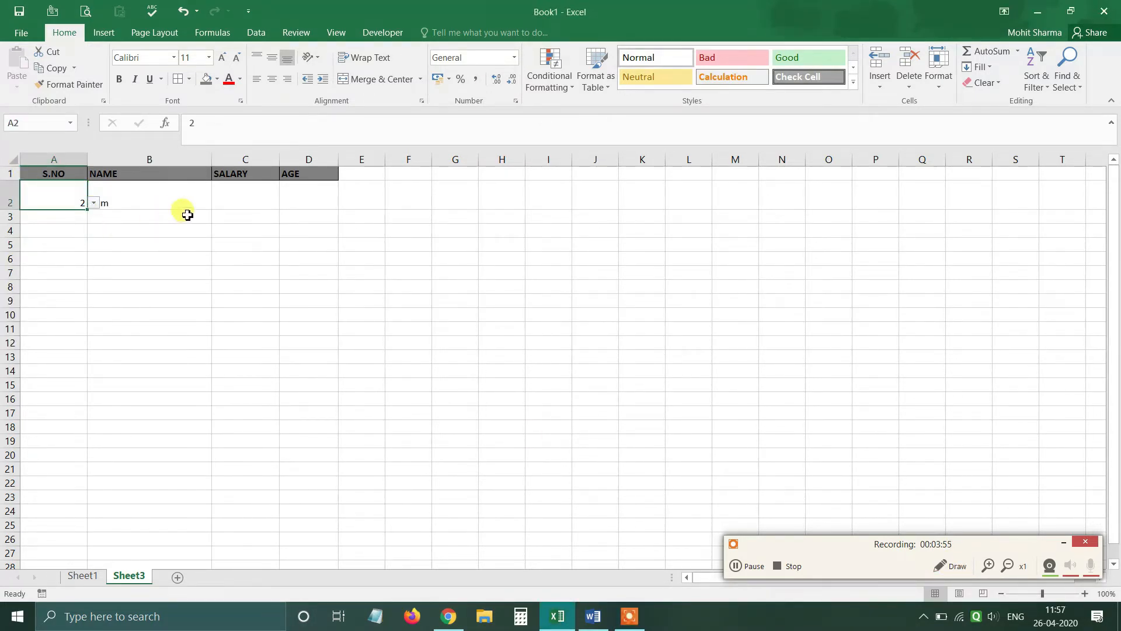
{"action": "left_click", "coordinate": [286, 230]}
{"action": "left_click", "coordinate": [93, 579]}
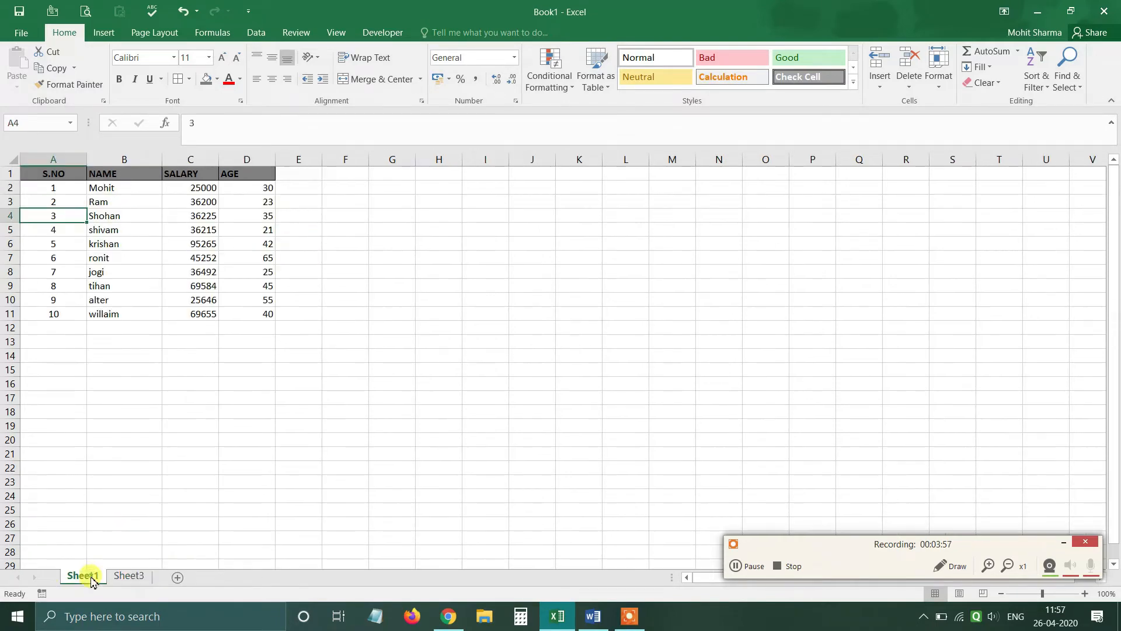
{"action": "left_click_drag", "start_coordinate": [70, 202], "coordinate": [142, 205]}
Choose serial number 7 in Sheet3's A2 dropdown and compare the returned name with the matching row on Sheet1
{"action": "left_click", "coordinate": [140, 577]}
{"action": "left_click", "coordinate": [61, 192]}
{"action": "left_click", "coordinate": [92, 202]}
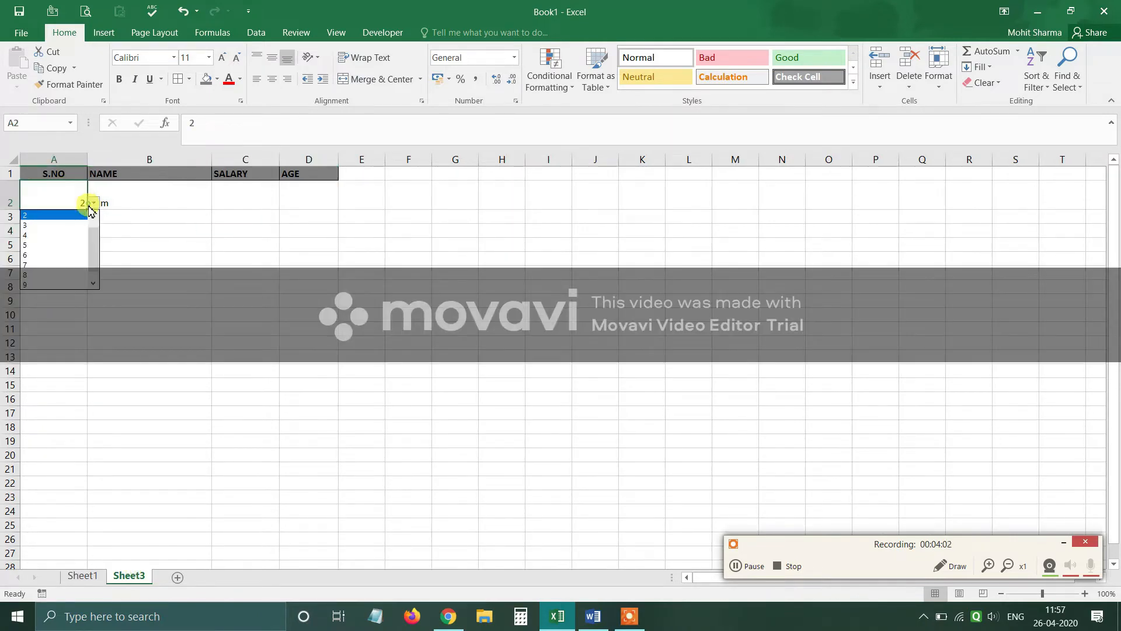
{"action": "left_click", "coordinate": [53, 265]}
{"action": "left_click", "coordinate": [159, 207]}
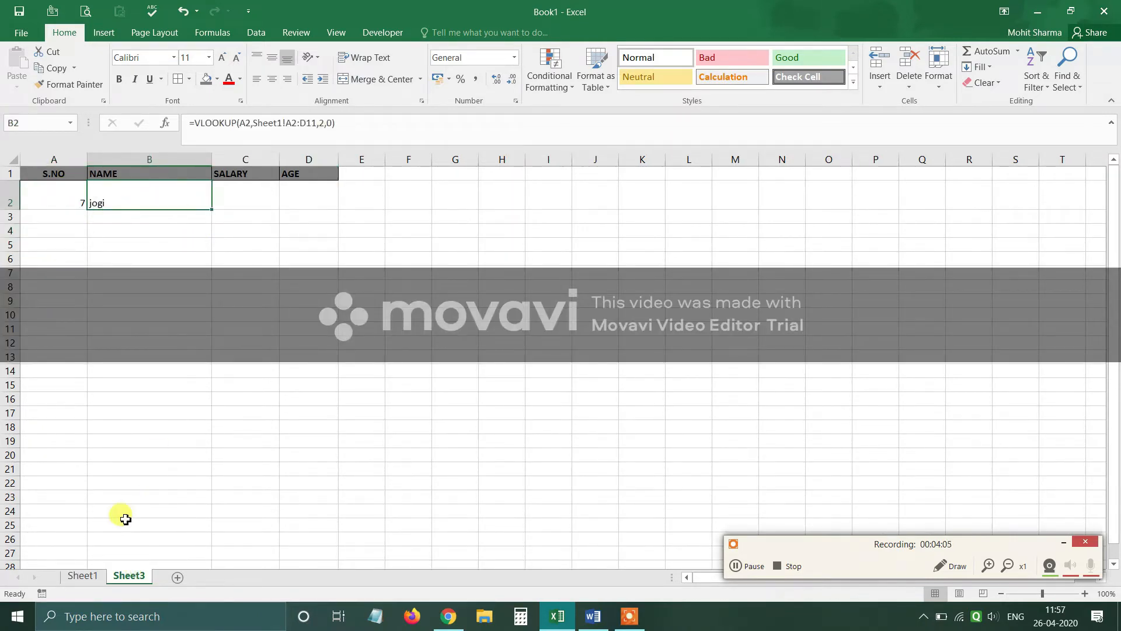
{"action": "left_click", "coordinate": [82, 574]}
{"action": "left_click", "coordinate": [113, 272]}
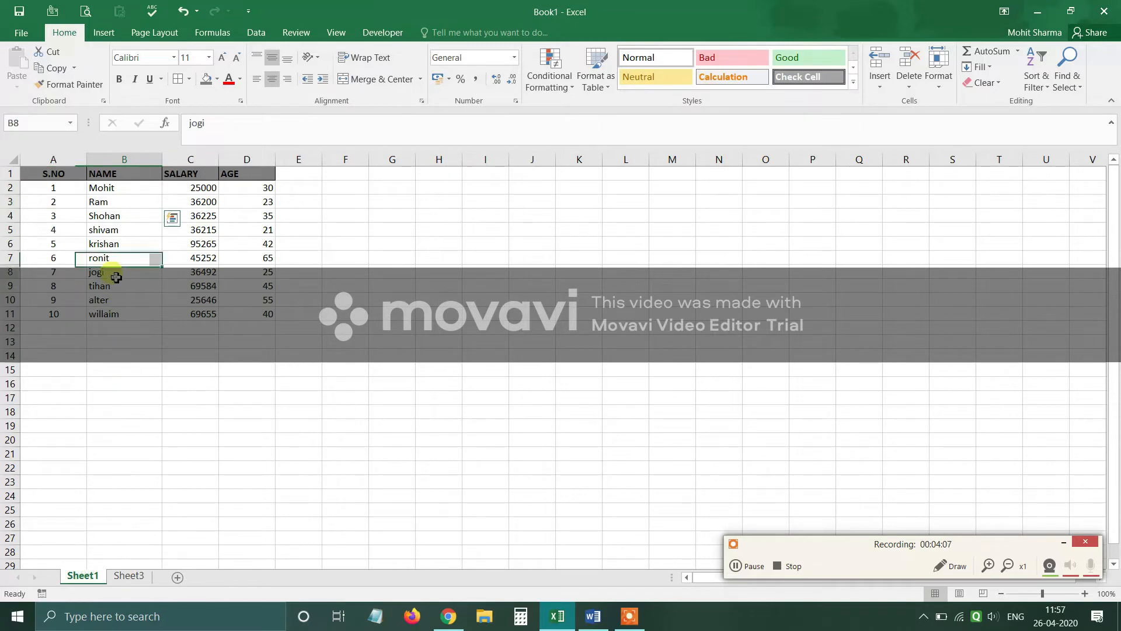
{"action": "left_click", "coordinate": [126, 576]}
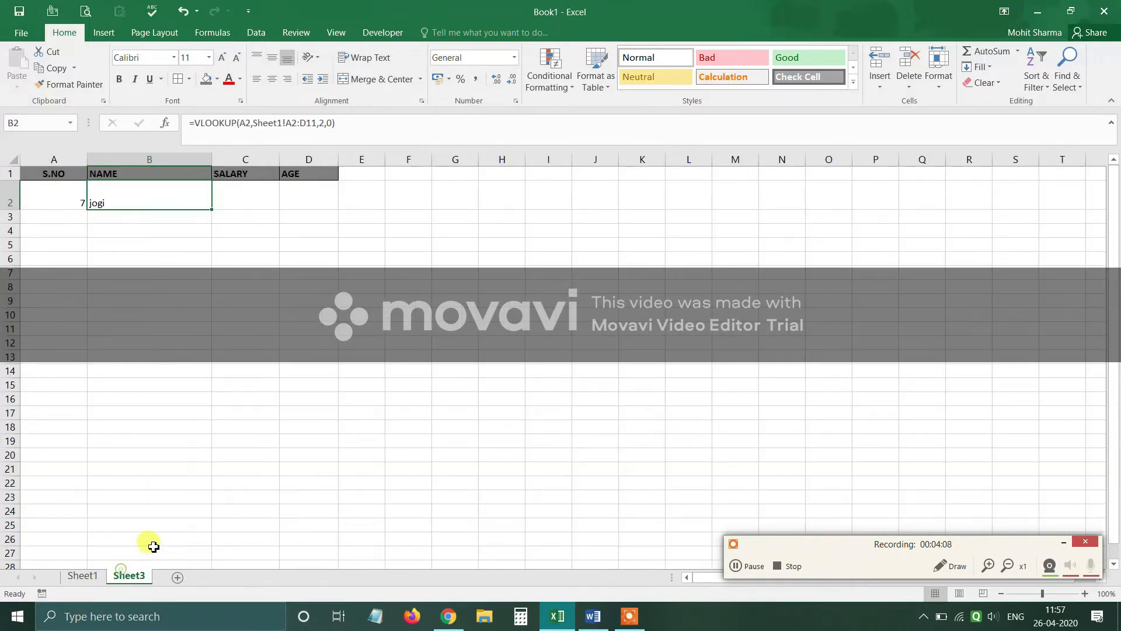
Begin a VLOOKUP formula in Sheet3's cell C2 with A2 as the lookup value and Sheet1!A2:D11 as the table array
{"action": "left_click", "coordinate": [256, 196]}
{"action": "type", "text": "="}
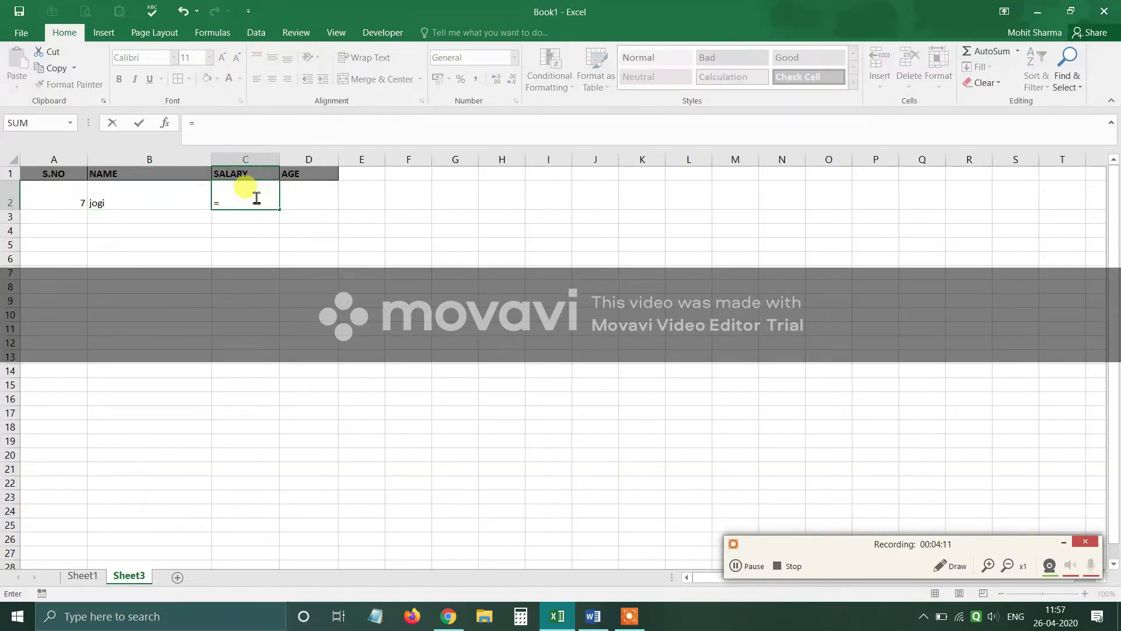
{"action": "type", "text": "vloo"}
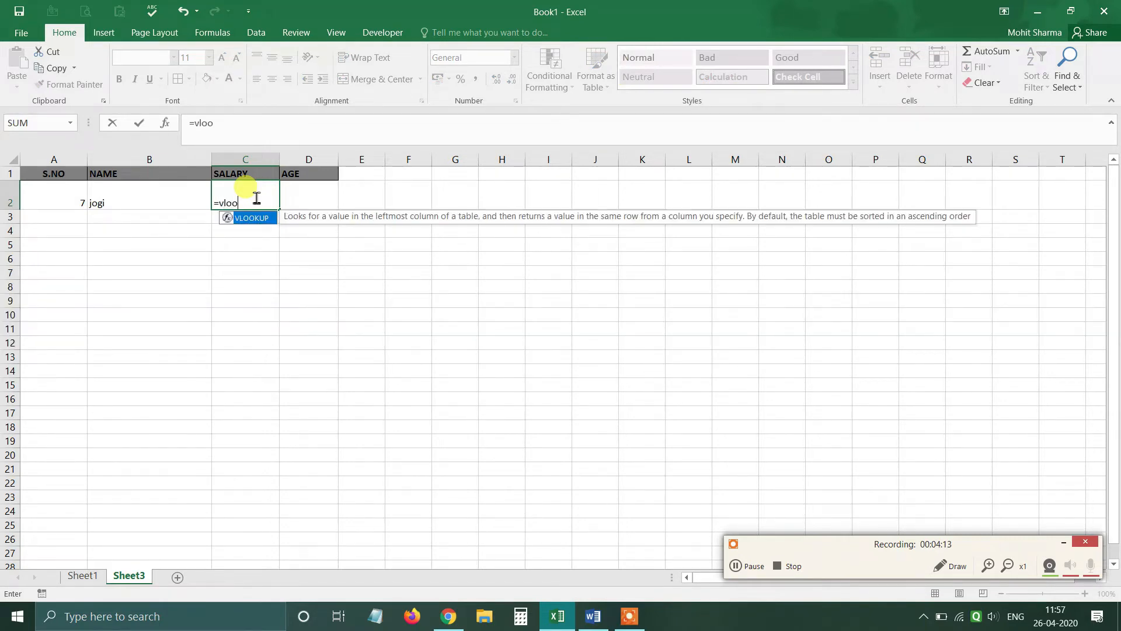
{"action": "type", "text": "kup("}
{"action": "key", "text": "Left"}
{"action": "key", "text": "Left"}
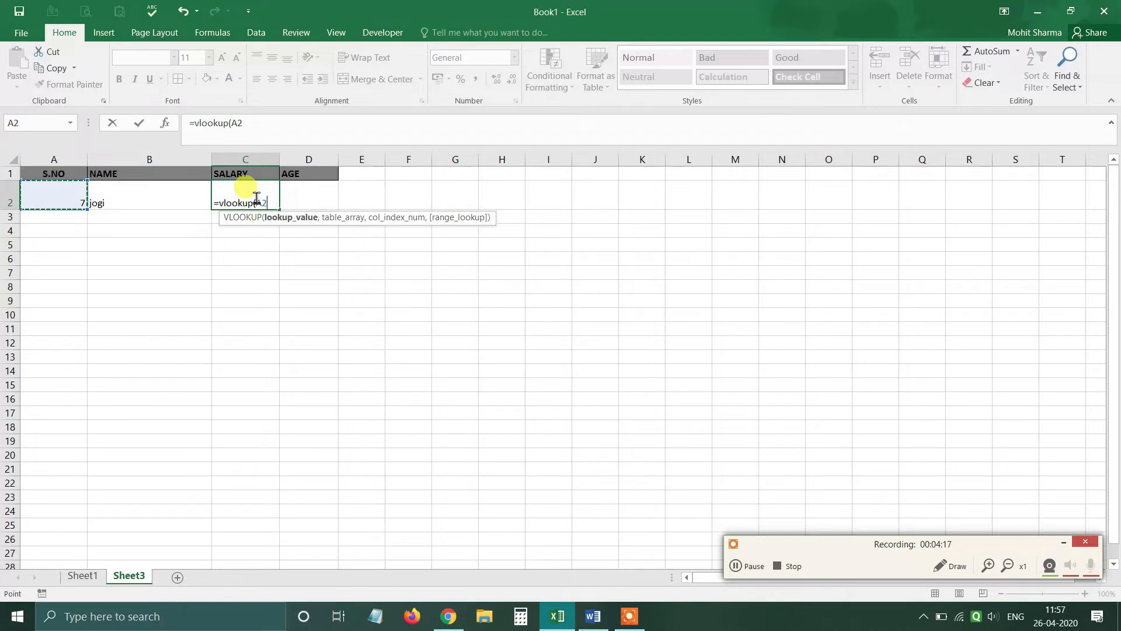
{"action": "type", "text": ","}
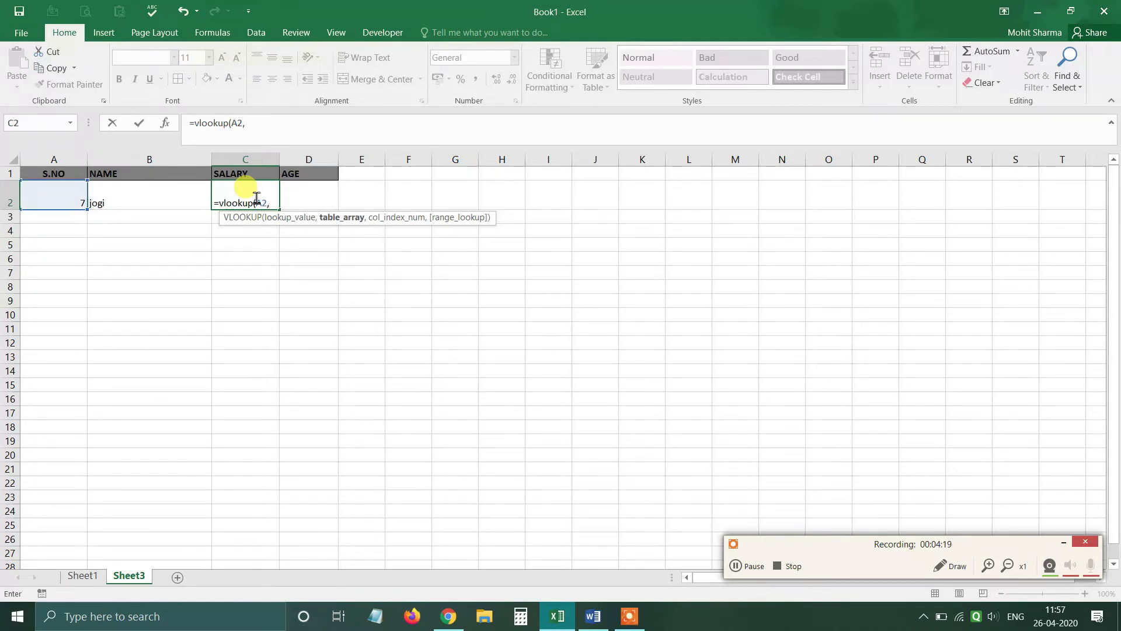
{"action": "left_click", "coordinate": [79, 576]}
{"action": "left_click_drag", "start_coordinate": [45, 191], "coordinate": [247, 313]}
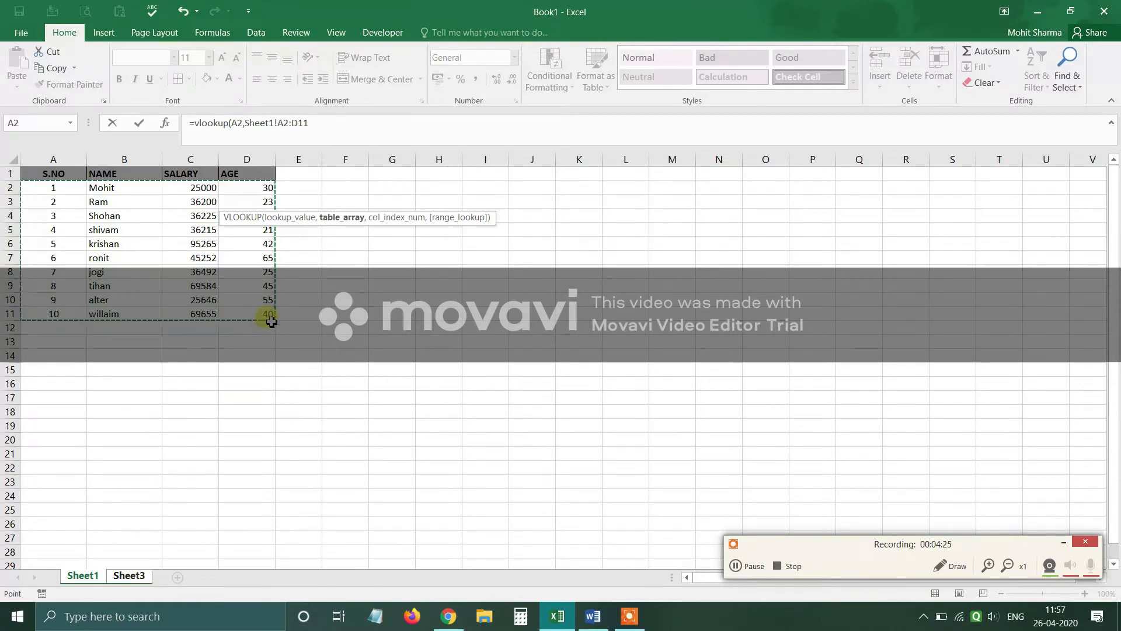
{"action": "type", "text": ","}
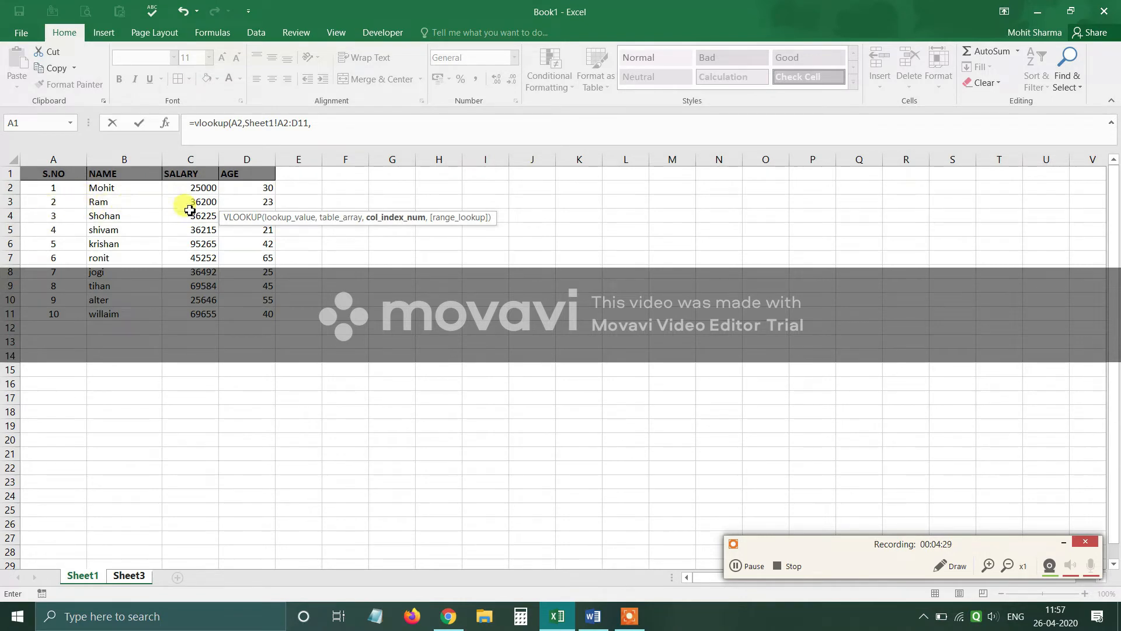
{"action": "left_click_drag", "start_coordinate": [53, 339], "coordinate": [55, 380]}
{"action": "left_click_drag", "start_coordinate": [107, 329], "coordinate": [107, 383]}
{"action": "left_click_drag", "start_coordinate": [183, 342], "coordinate": [186, 382]}
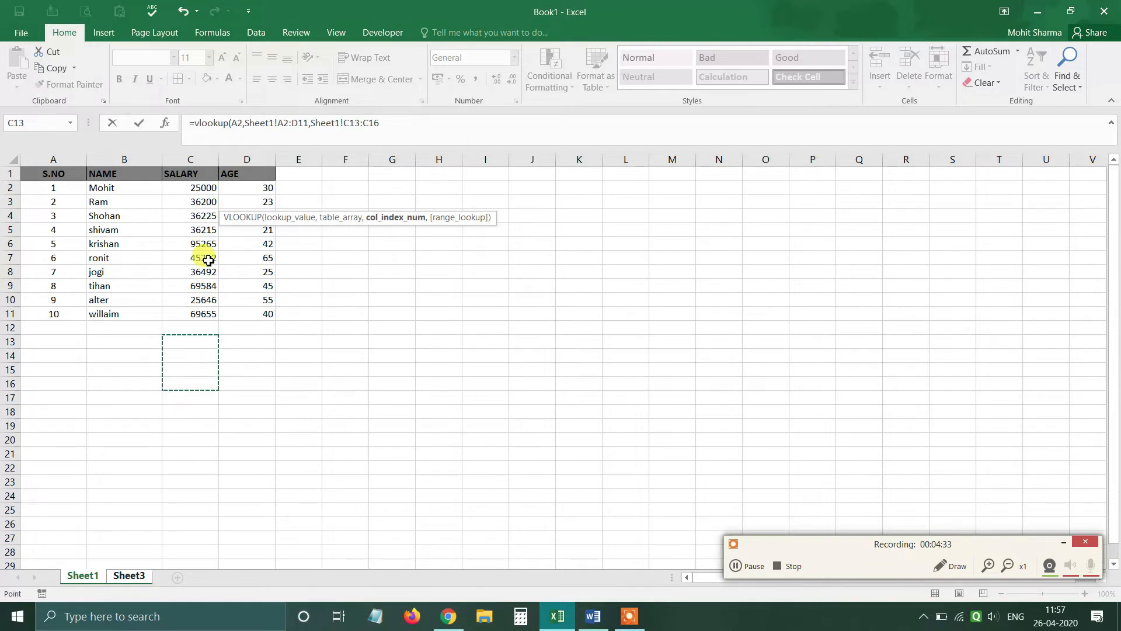
{"action": "triple_click", "coordinate": [391, 124]}
{"action": "left_click_drag", "start_coordinate": [390, 124], "coordinate": [315, 130]}
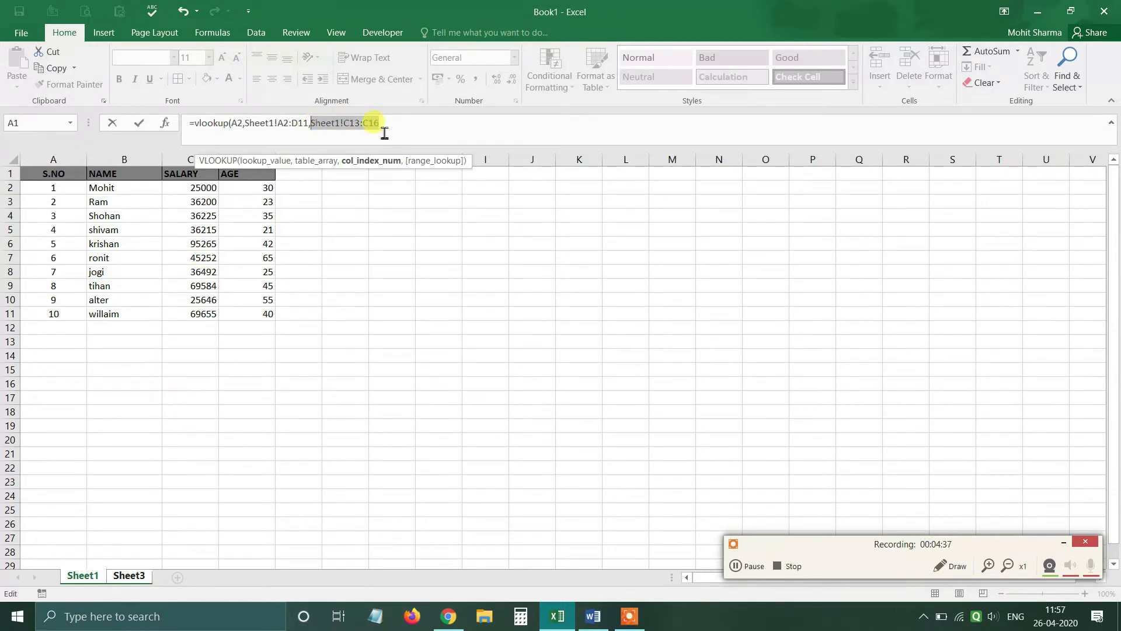
{"action": "key", "text": "BackSpace"}
Complete C2's VLOOKUP with column index 3 and range lookup 0, and check the salary against Sheet1's record
{"action": "type", "text": "3"}
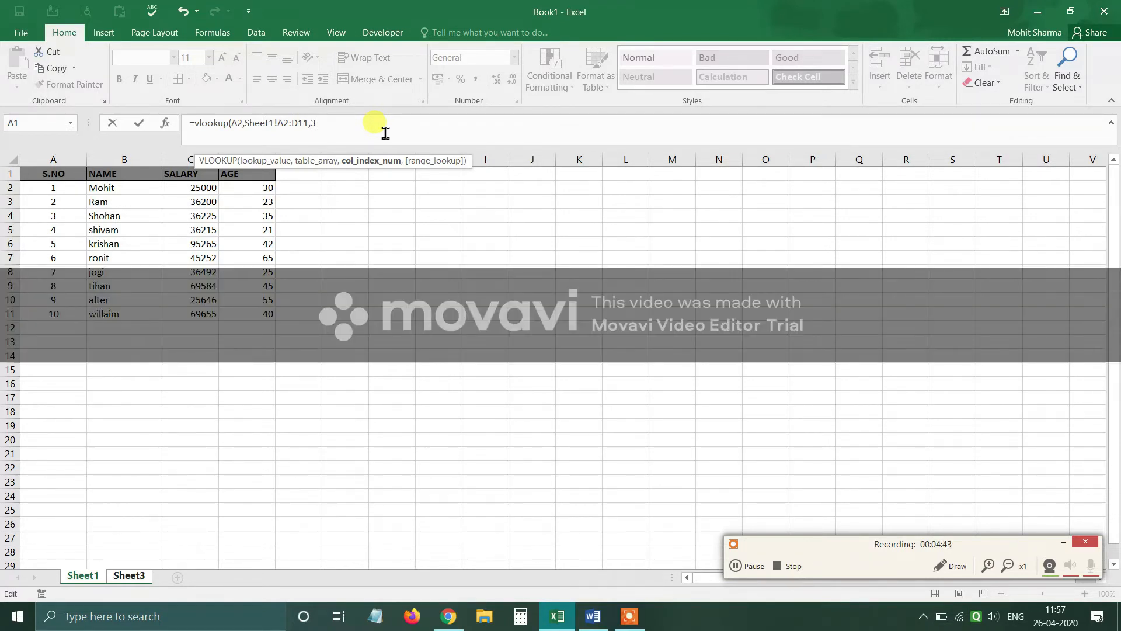
{"action": "type", "text": ","}
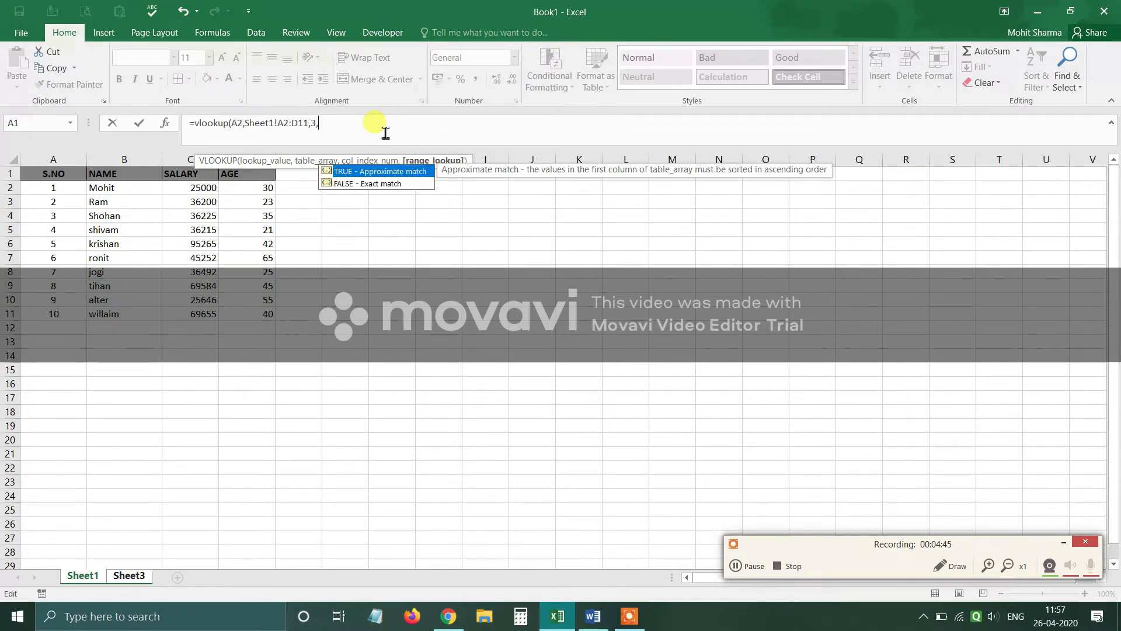
{"action": "type", "text": "0)"}
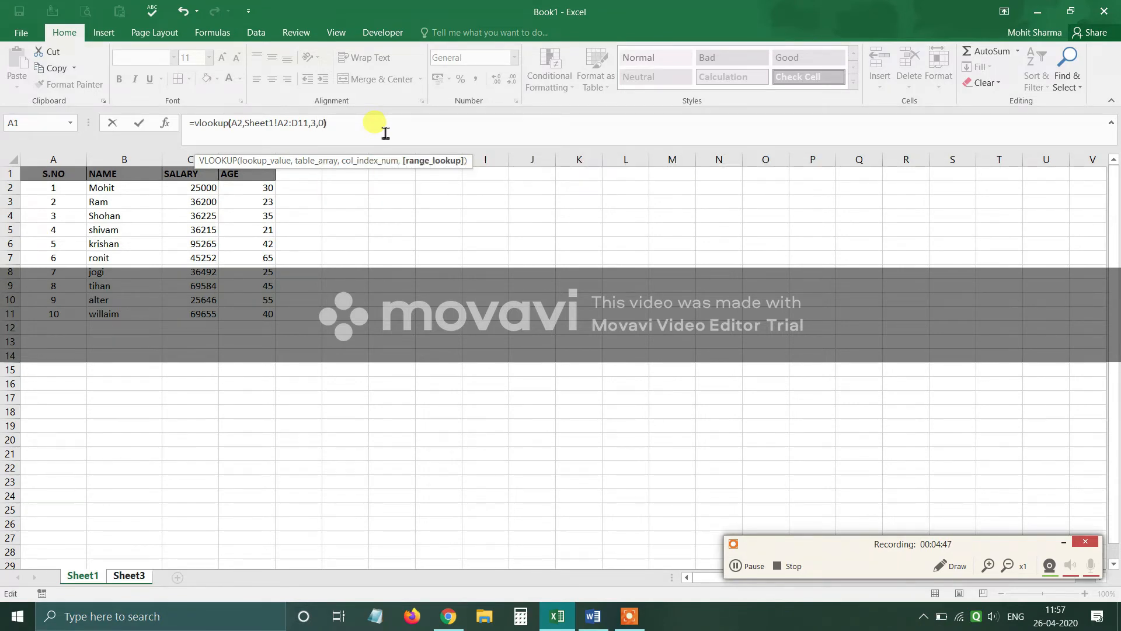
{"action": "key", "text": "Return"}
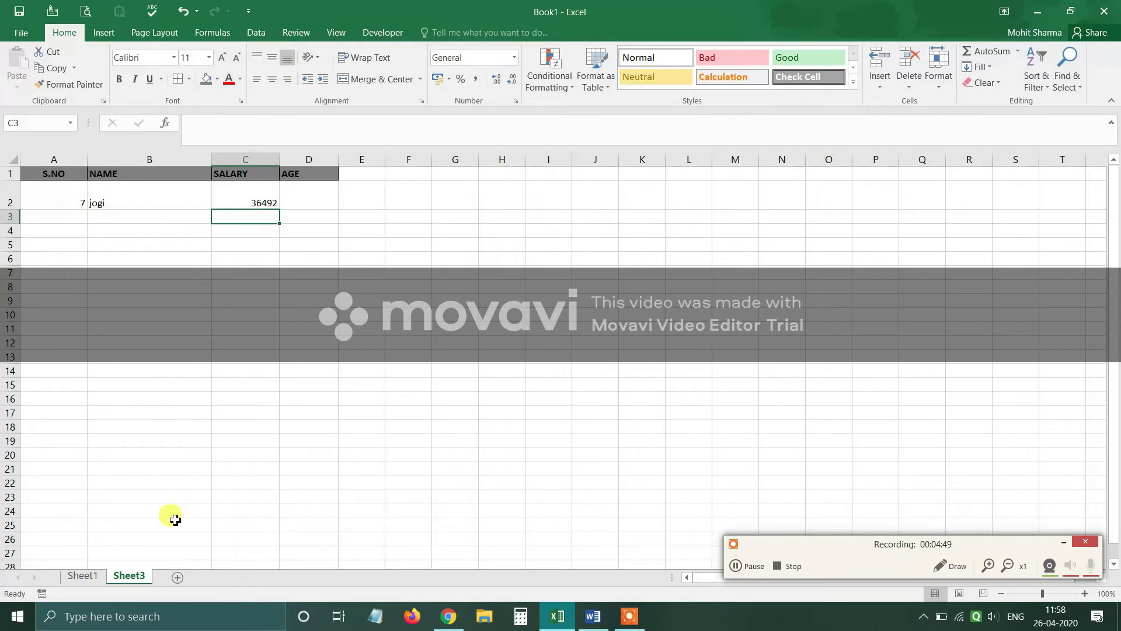
{"action": "left_click", "coordinate": [83, 577]}
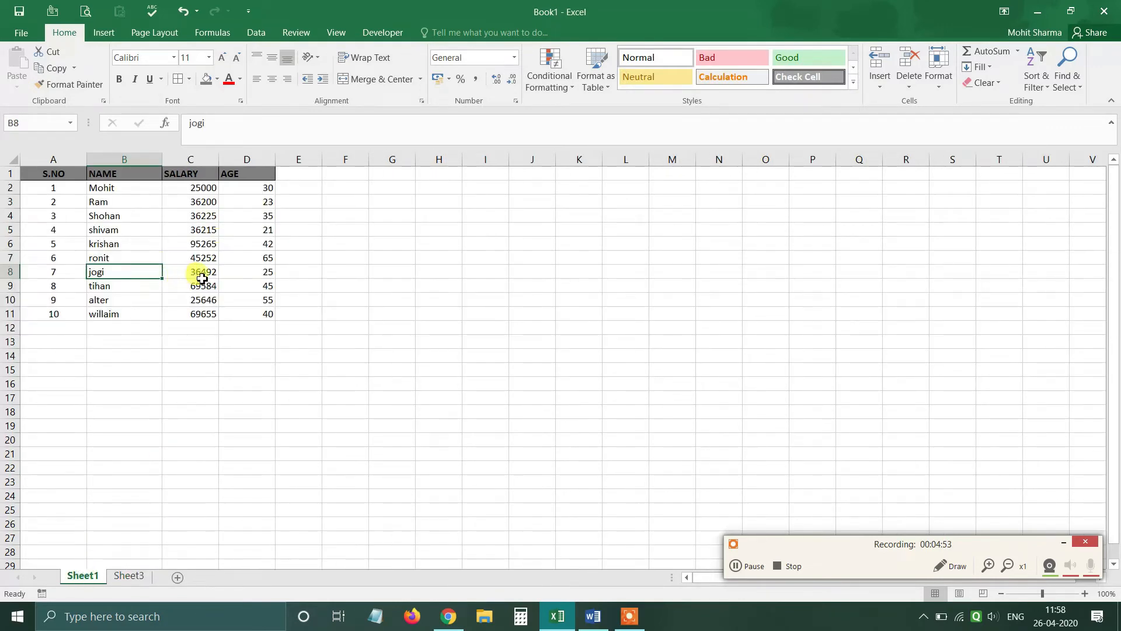
{"action": "left_click", "coordinate": [129, 577]}
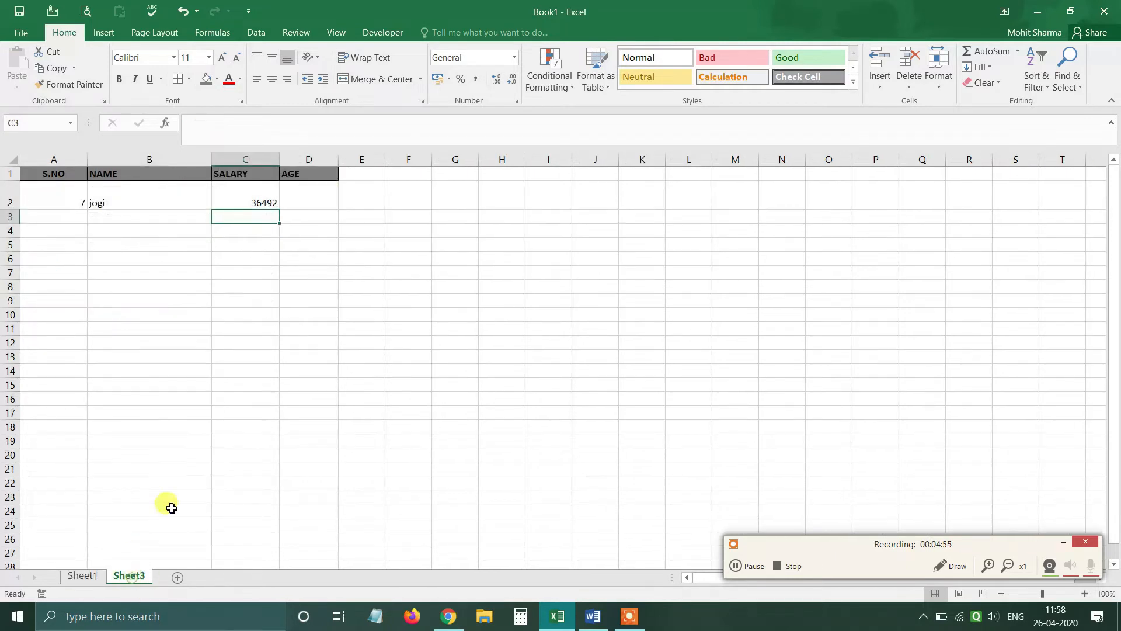
Begin a VLOOKUP formula in Sheet3's cell D2 with A2 as the lookup value
{"action": "left_click", "coordinate": [306, 201]}
{"action": "type", "text": "="}
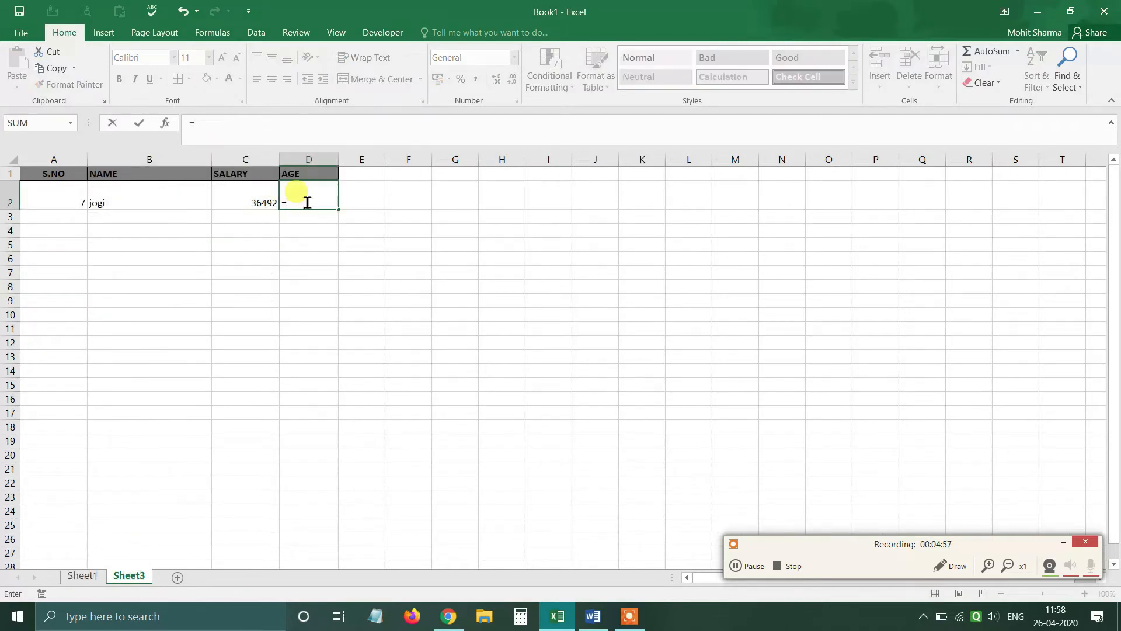
{"action": "type", "text": "vloo"}
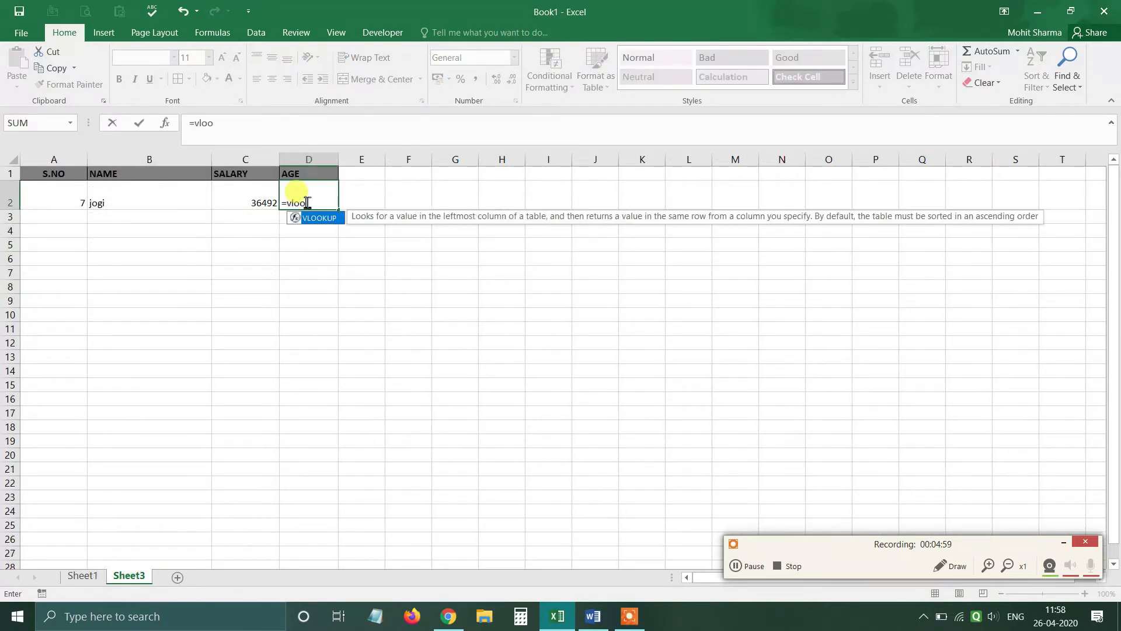
{"action": "type", "text": "kup("}
{"action": "key", "text": "Left"}
{"action": "key", "text": "Left"}
{"action": "key", "text": "Left"}
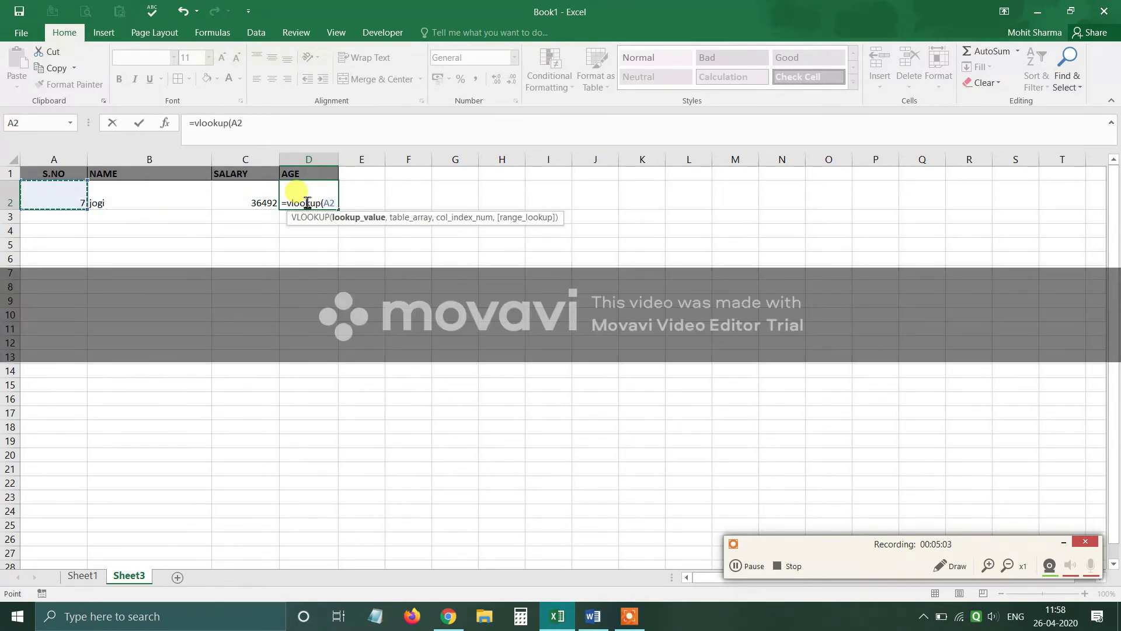
Complete D2's VLOOKUP with Sheet1!A2:D11 as the table array, column index 4 and range lookup 0
{"action": "type", "text": ","}
{"action": "left_click", "coordinate": [82, 576]}
{"action": "left_click_drag", "start_coordinate": [46, 191], "coordinate": [239, 321]}
{"action": "type", "text": ","}
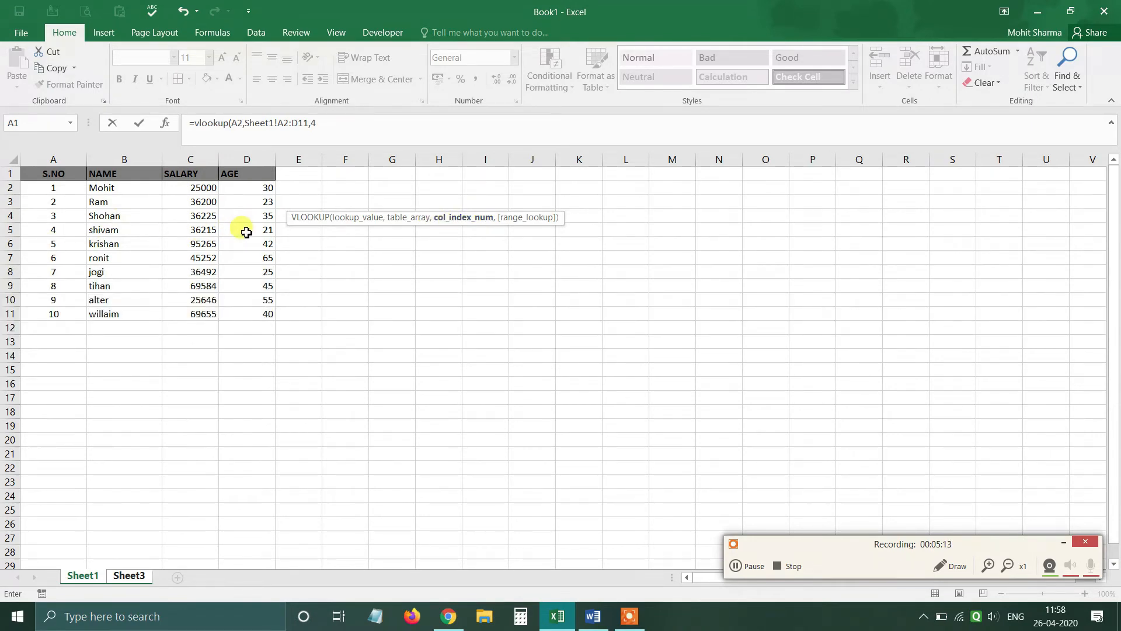
{"action": "type", "text": "4,0"}
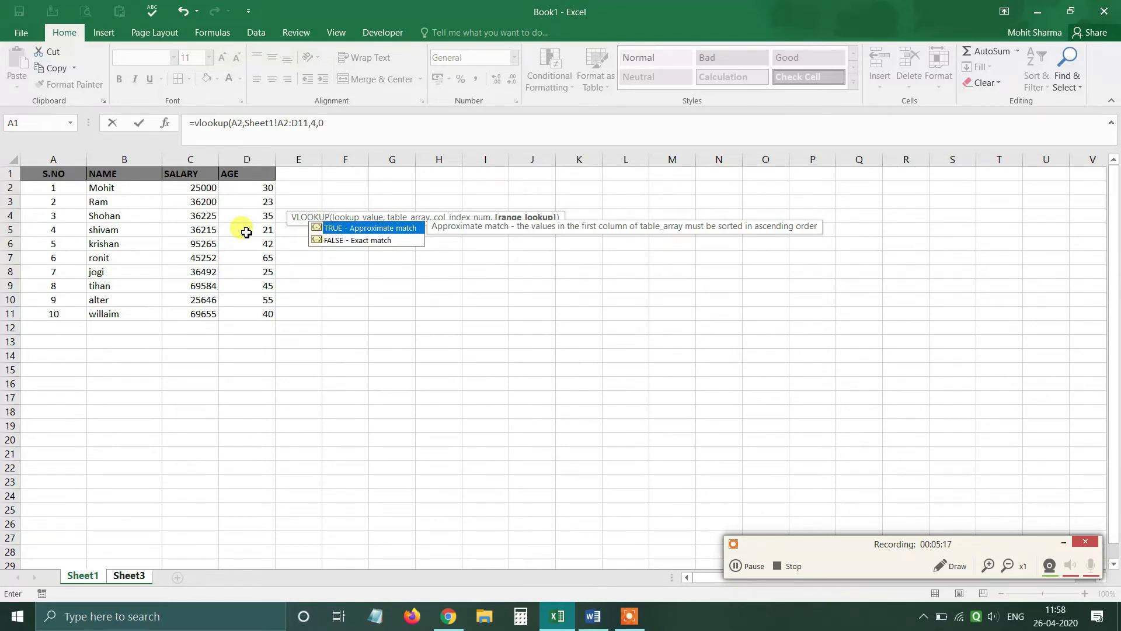
{"action": "key", "text": "Return"}
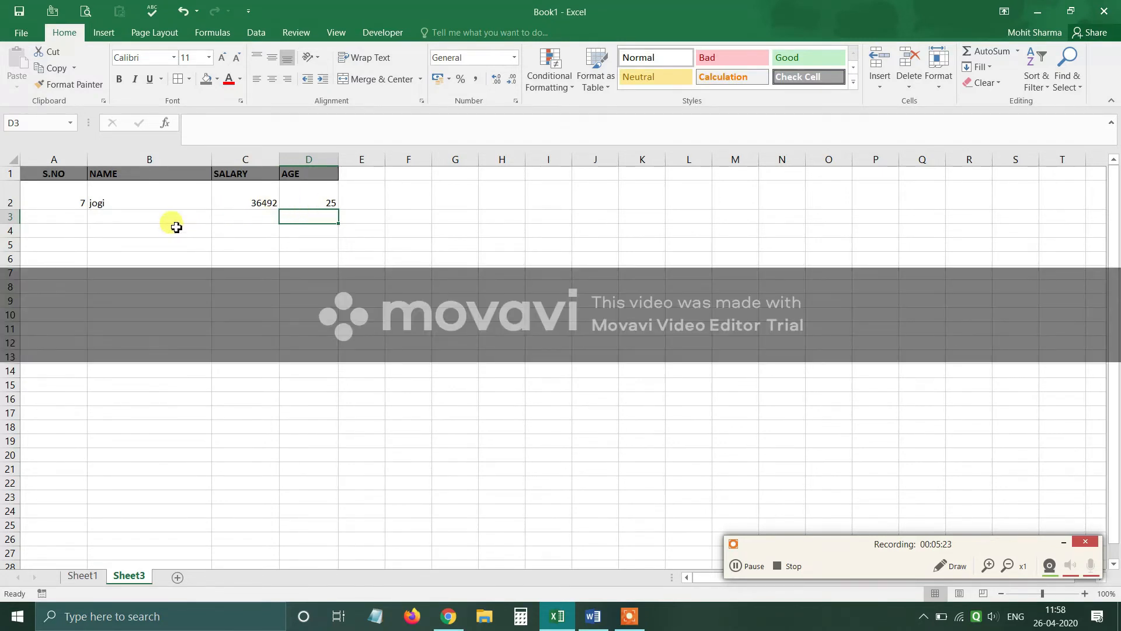
Fill the name VLOOKUP from Sheet3's cell B2 down to B14
{"action": "left_click", "coordinate": [104, 216]}
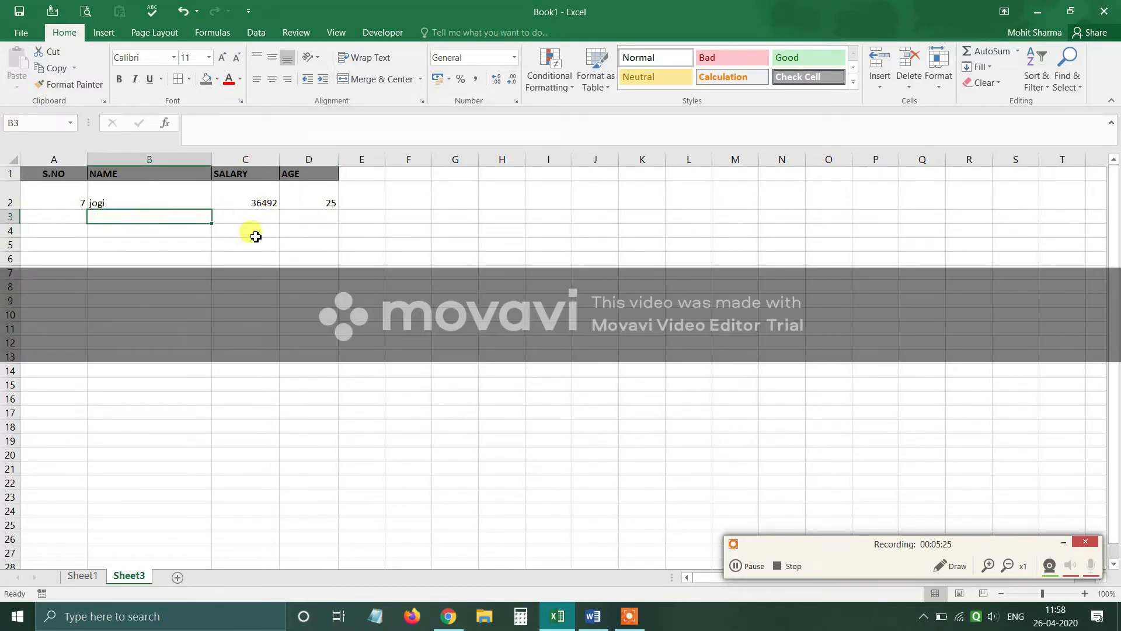
{"action": "left_click_drag", "start_coordinate": [188, 195], "coordinate": [321, 212]}
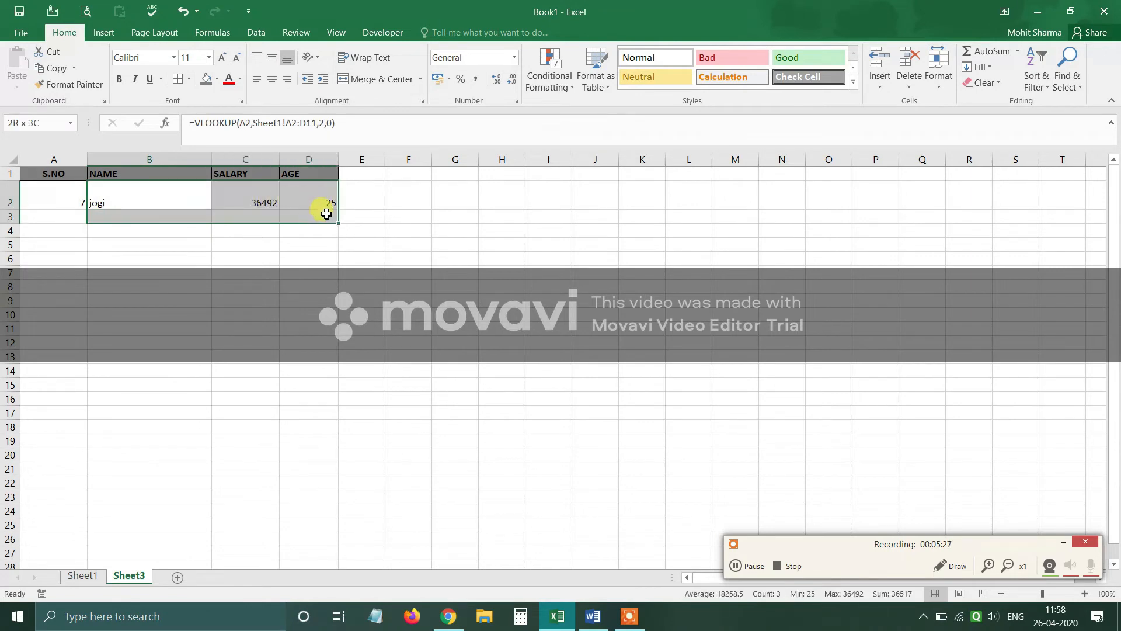
{"action": "left_click", "coordinate": [320, 200]}
{"action": "left_click", "coordinate": [193, 192]}
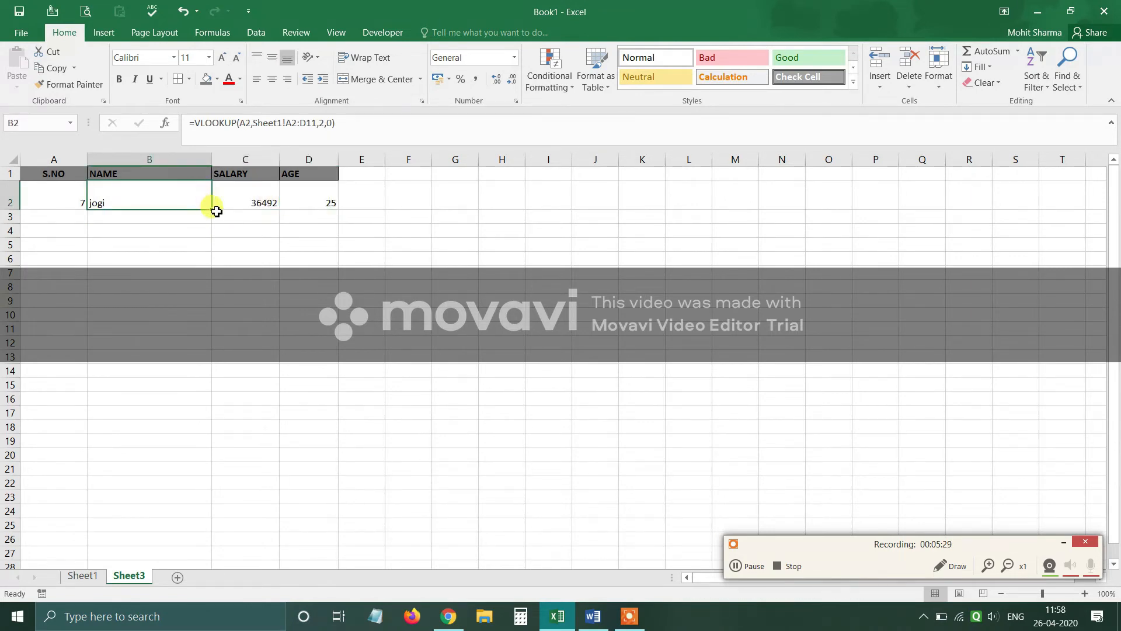
{"action": "left_click_drag", "start_coordinate": [213, 215], "coordinate": [205, 374]}
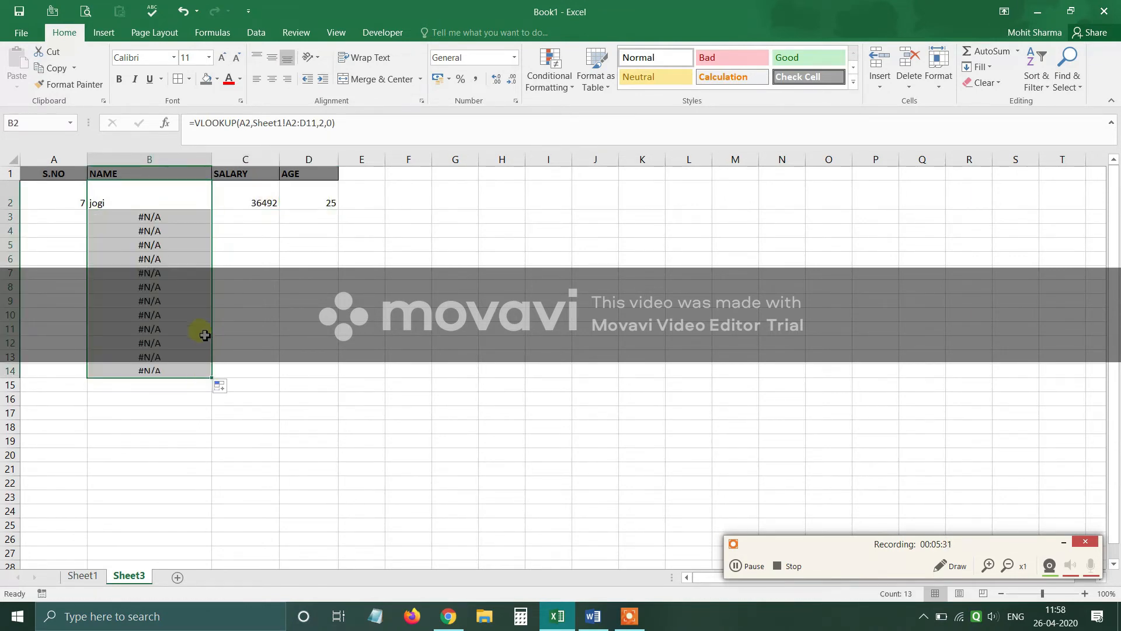
Choose serial number 1 in the dropdown of Sheet3's cell A3
{"action": "left_click", "coordinate": [61, 217]}
{"action": "left_click", "coordinate": [94, 216]}
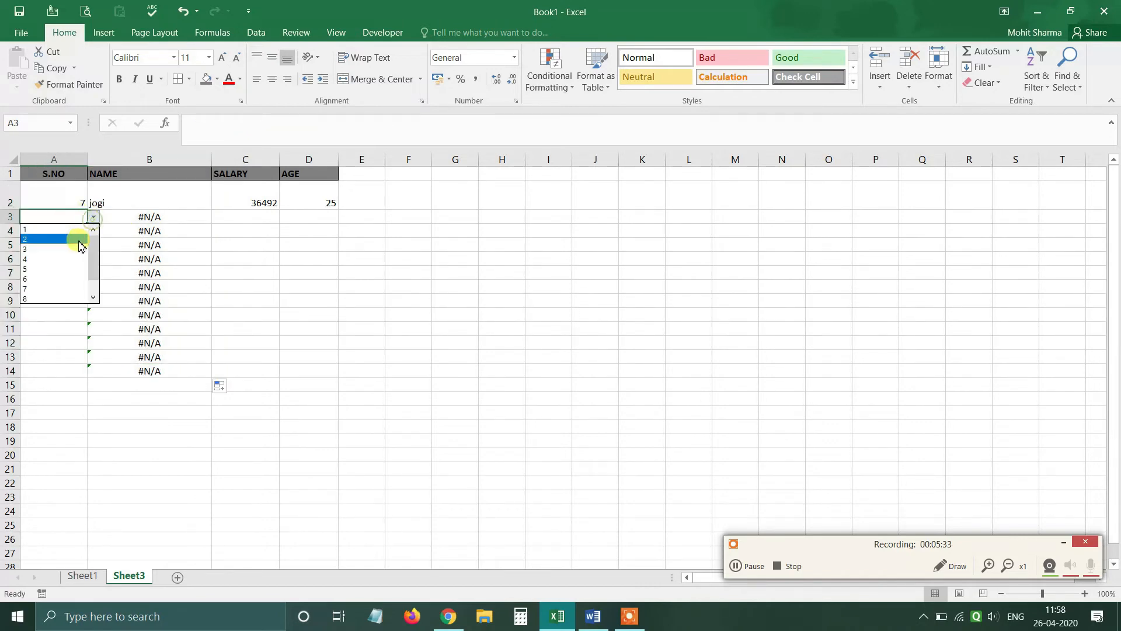
{"action": "left_click", "coordinate": [71, 231]}
{"action": "left_click", "coordinate": [242, 260]}
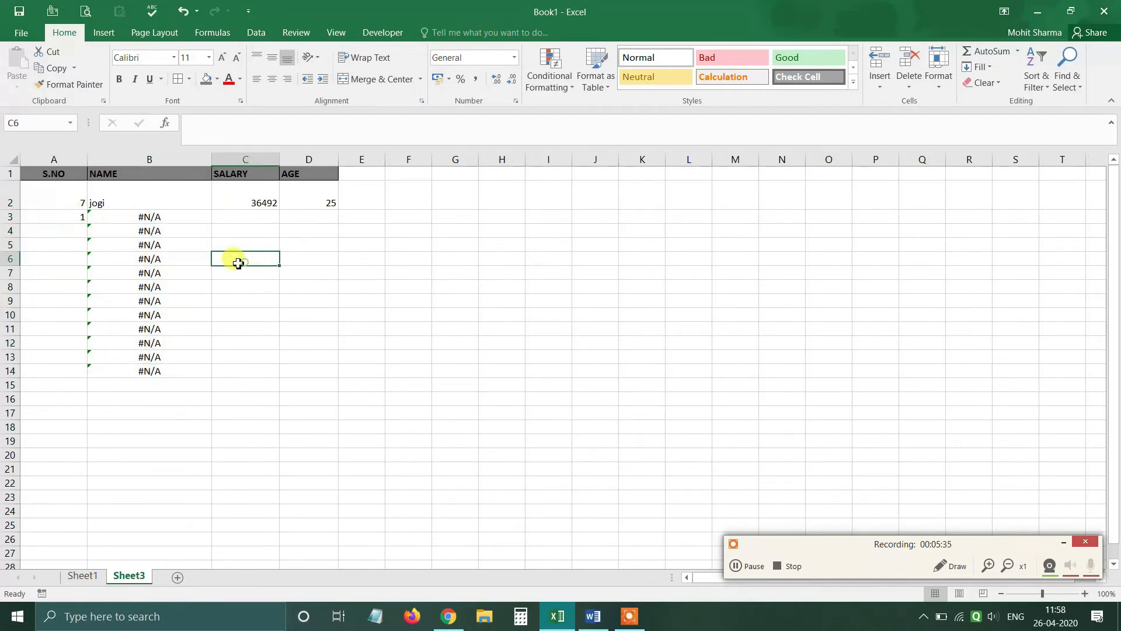
Compare the table range in B3's copied formula with Sheet1's data and the original formula in B2
{"action": "left_click", "coordinate": [165, 226]}
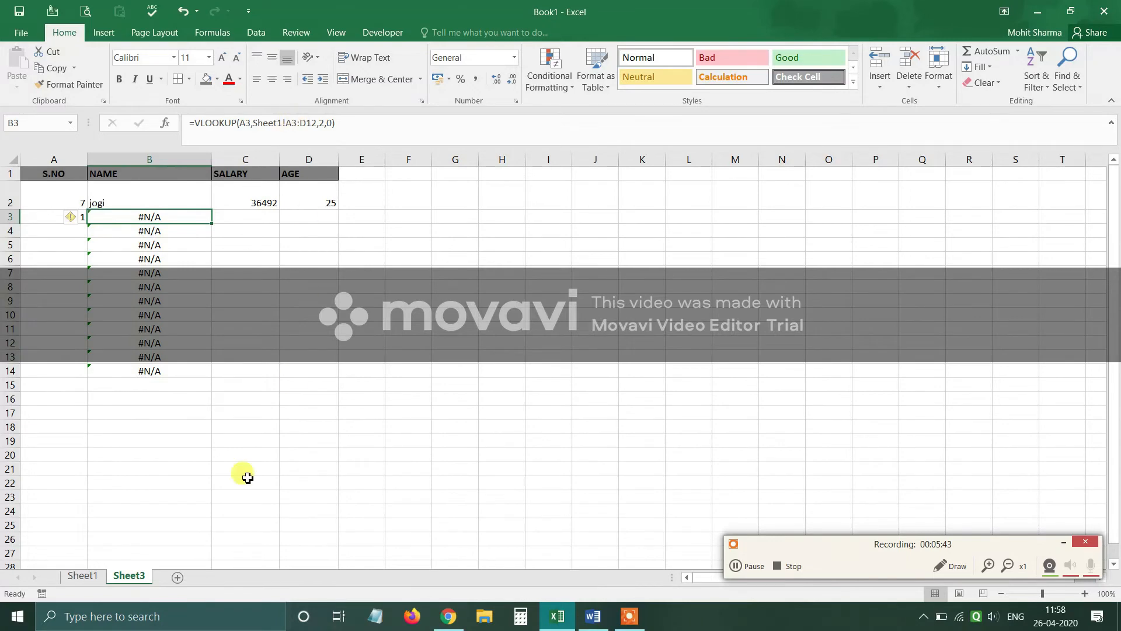
{"action": "left_click", "coordinate": [94, 576]}
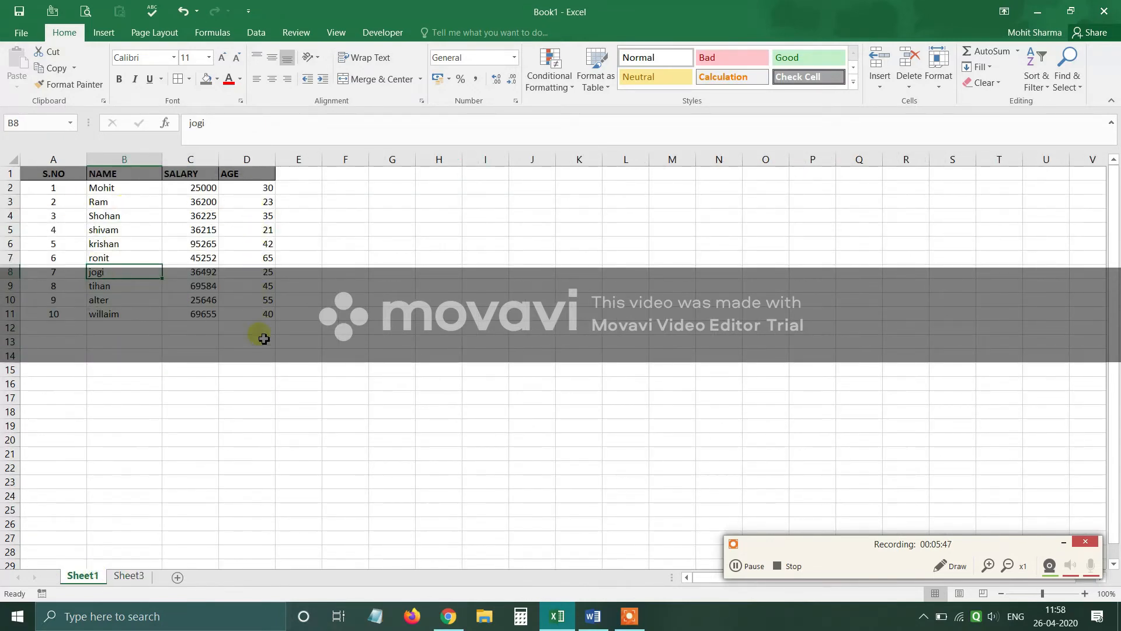
{"action": "left_click", "coordinate": [127, 576]}
{"action": "left_click", "coordinate": [159, 195]}
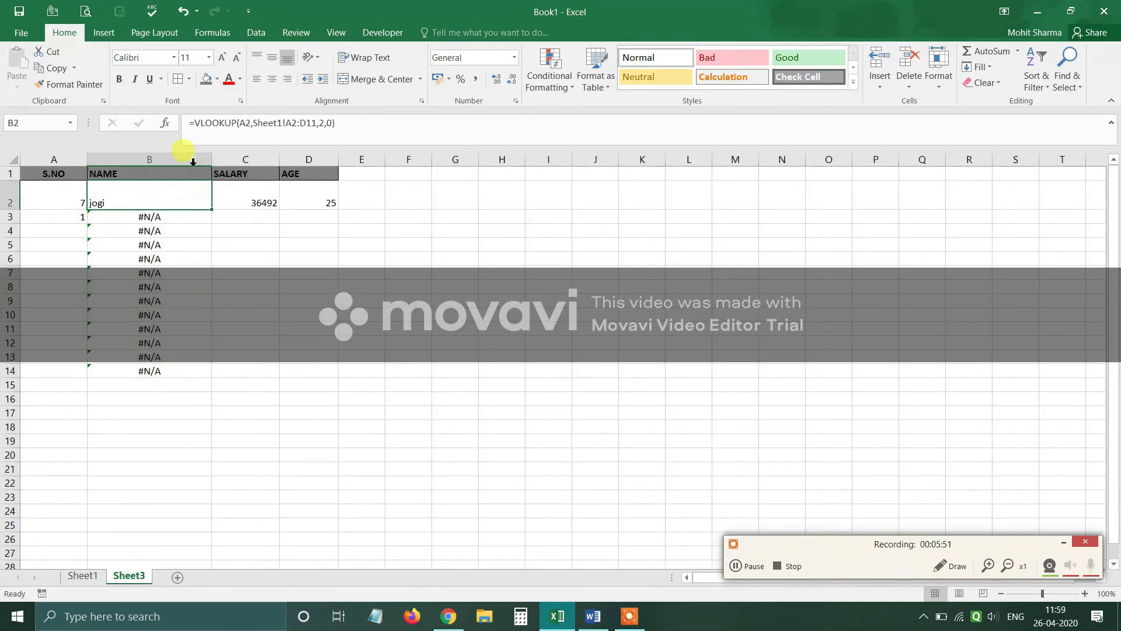
Clear the copied VLOOKUP formulas from B3:B15 on Sheet3
{"action": "left_click_drag", "start_coordinate": [157, 221], "coordinate": [148, 381]}
{"action": "key", "text": "Delete"}
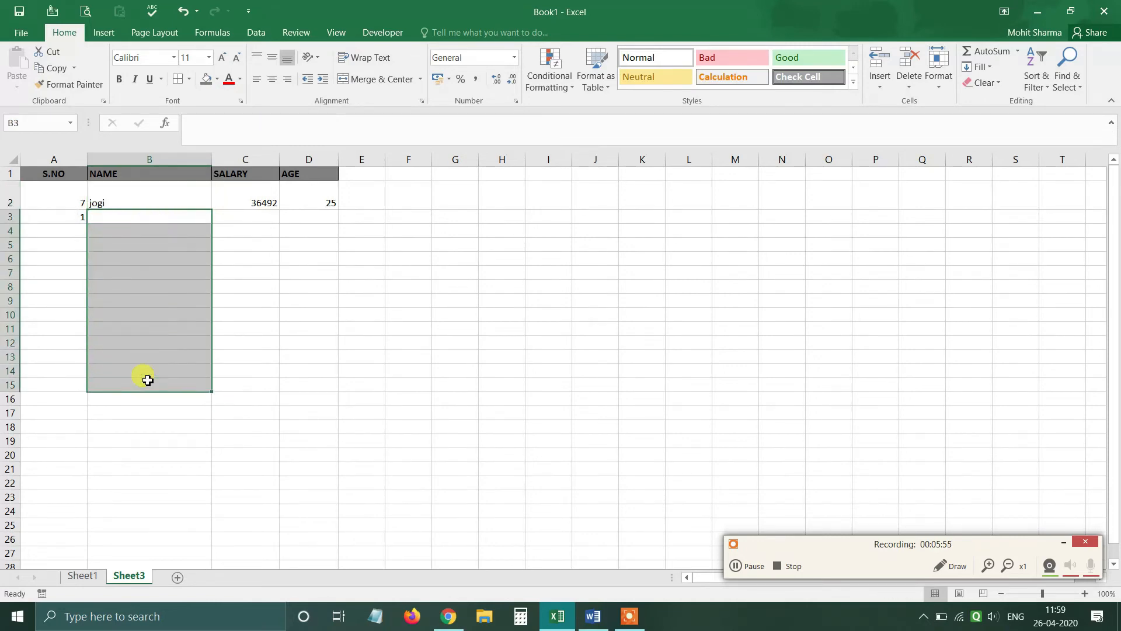
{"action": "left_click", "coordinate": [122, 220]}
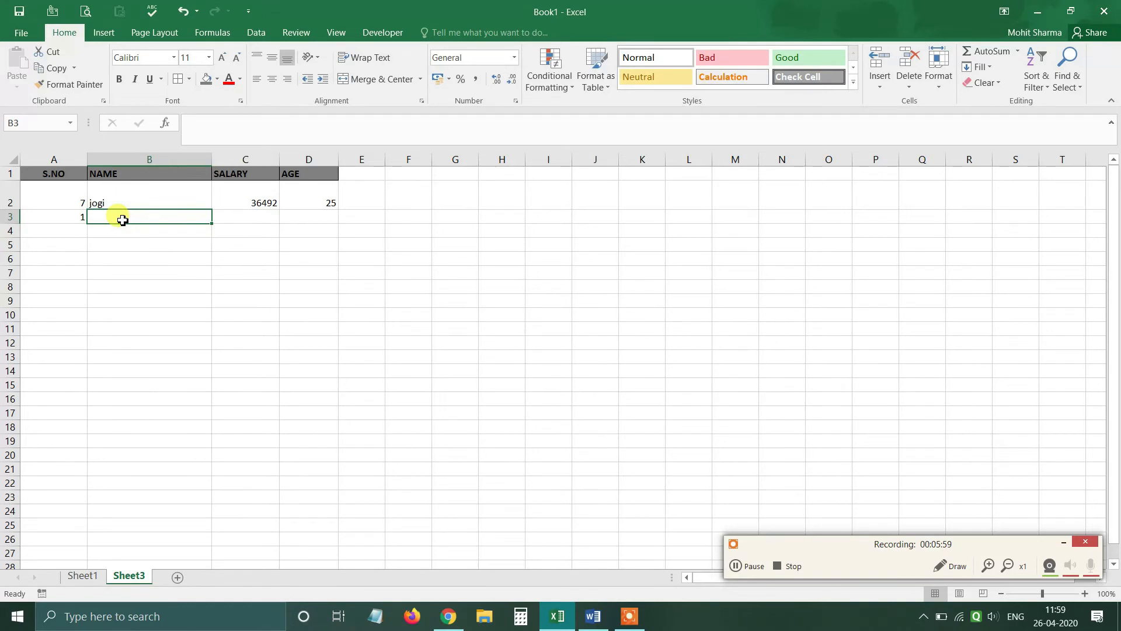
{"action": "type", "text": "="}
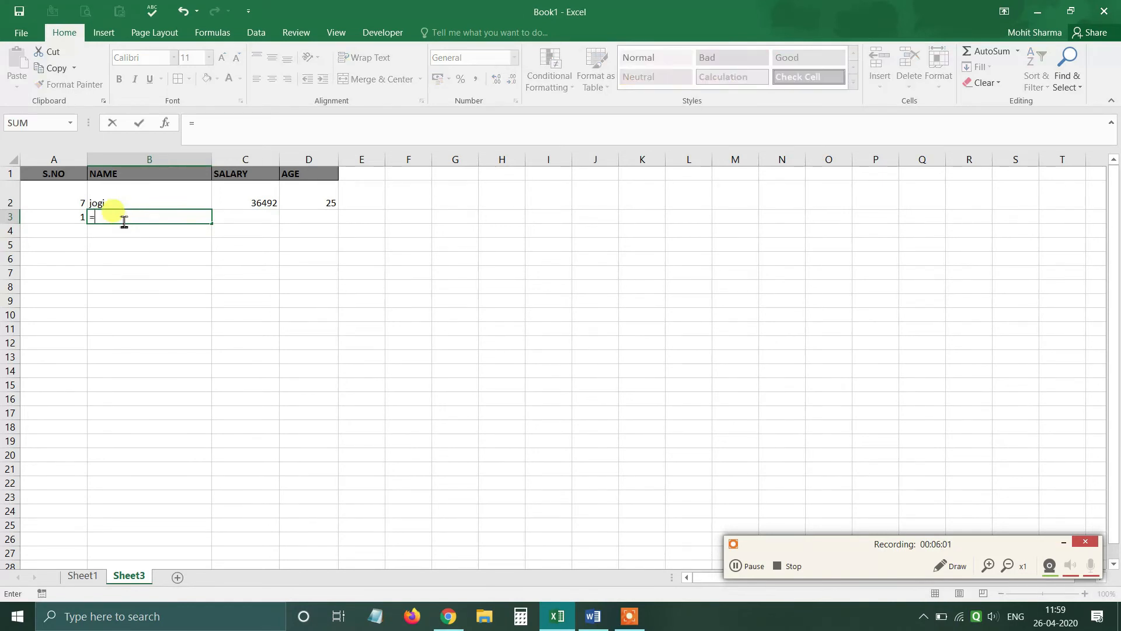
{"action": "key", "text": "Escape"}
{"action": "key", "text": "Tab"}
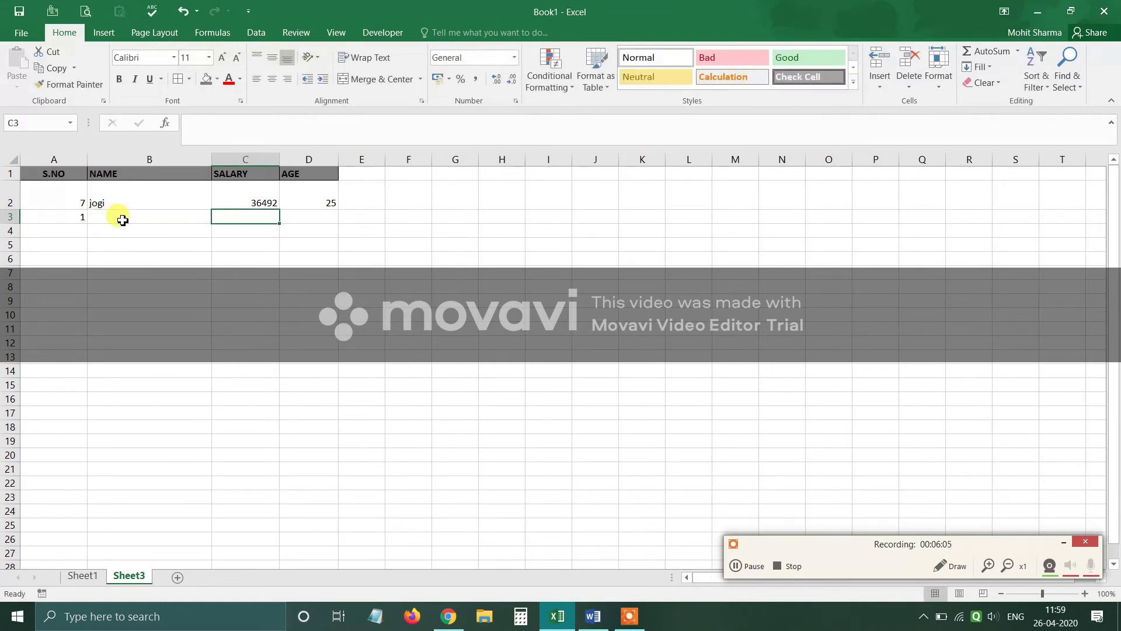
Begin a VLOOKUP formula across the selected range B3:D3 on Sheet3 with A3 as the lookup value
{"action": "left_click", "coordinate": [122, 220]}
{"action": "key", "text": "shift+Right"}
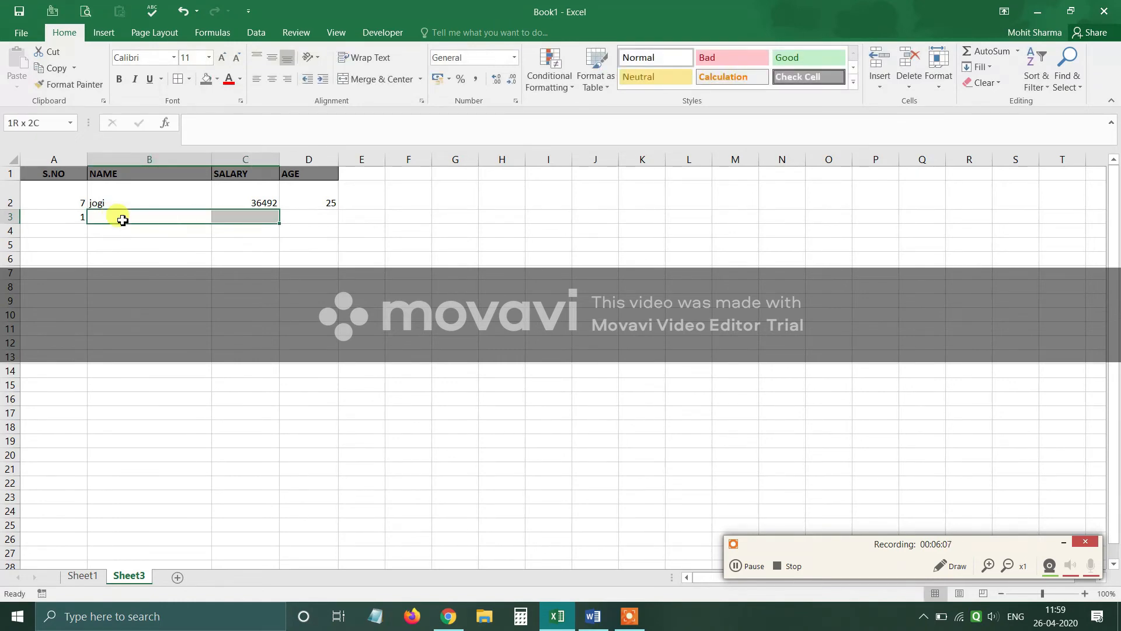
{"action": "key", "text": "shift+Right"}
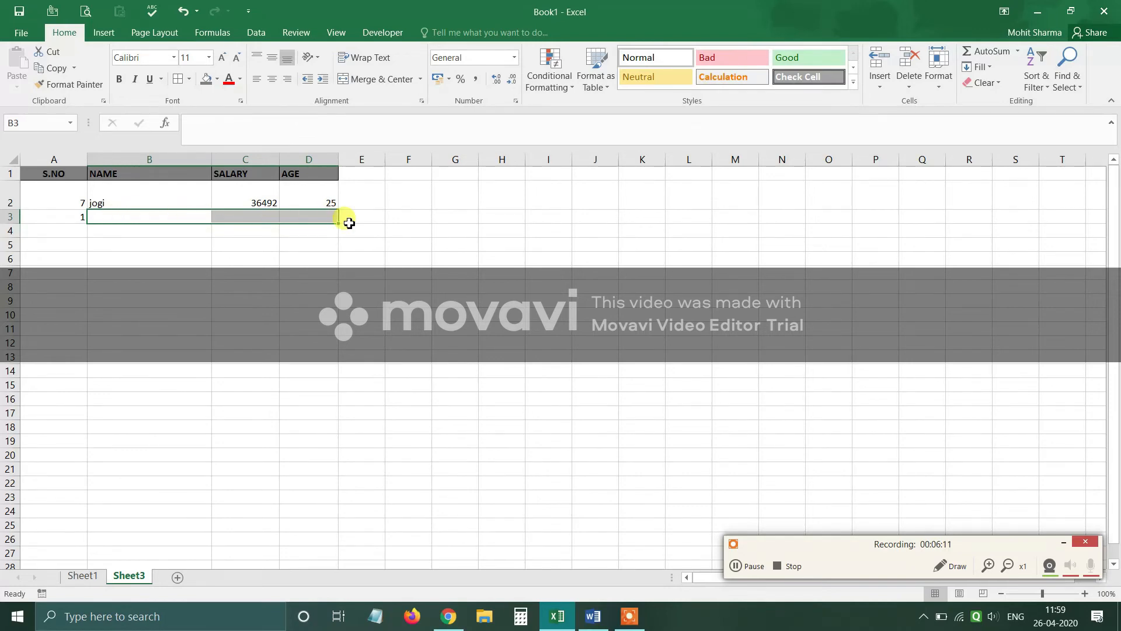
{"action": "type", "text": "="}
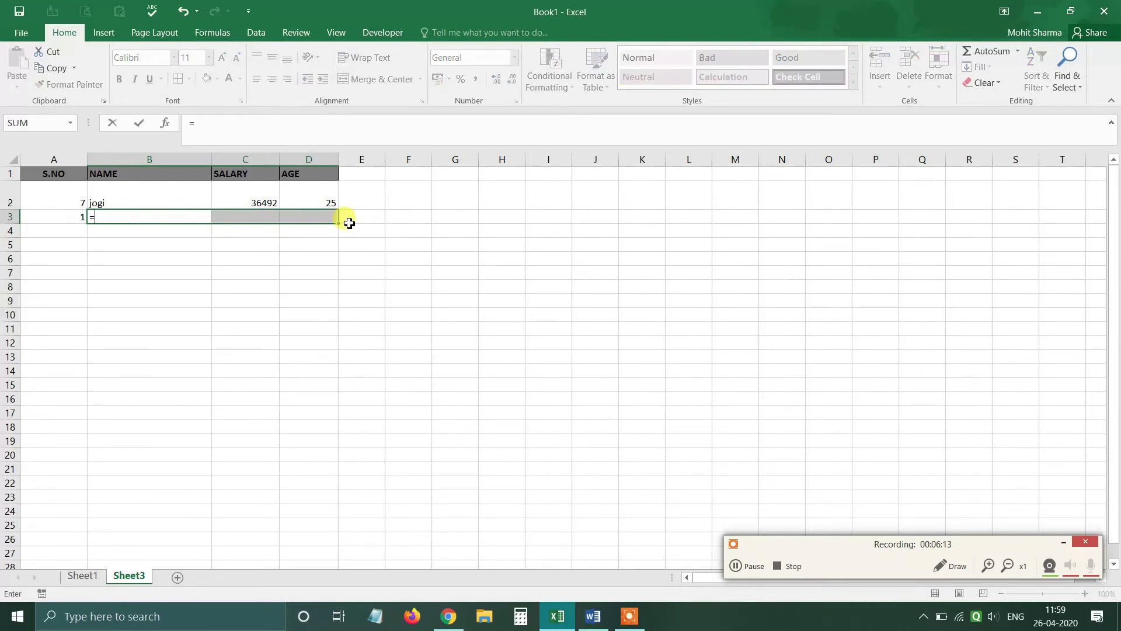
{"action": "type", "text": "vlook"}
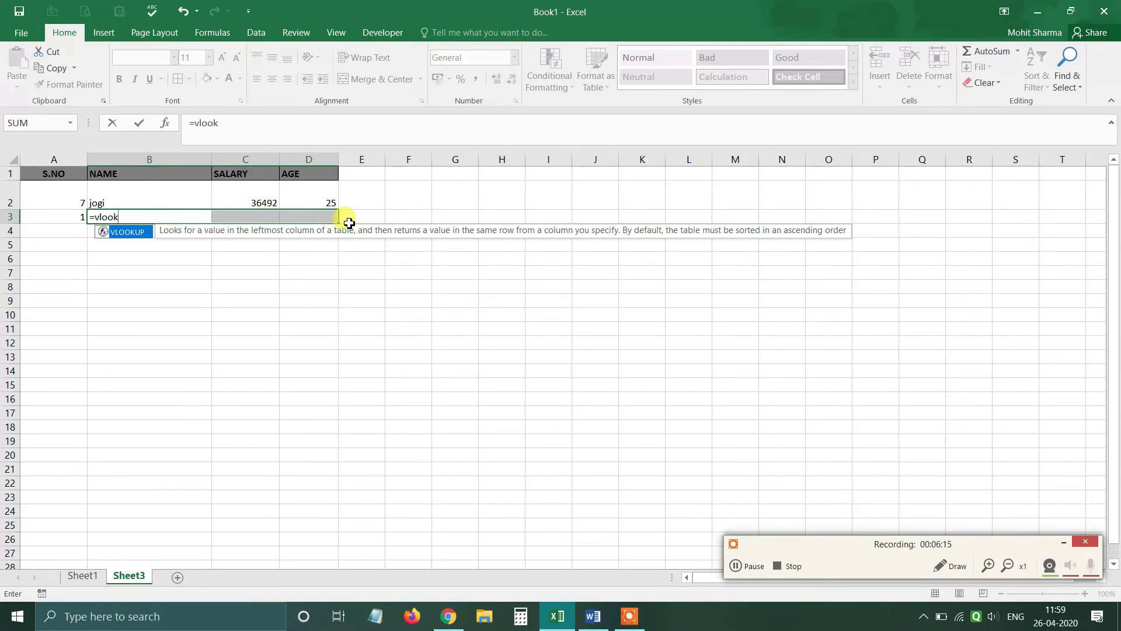
{"action": "type", "text": "up("}
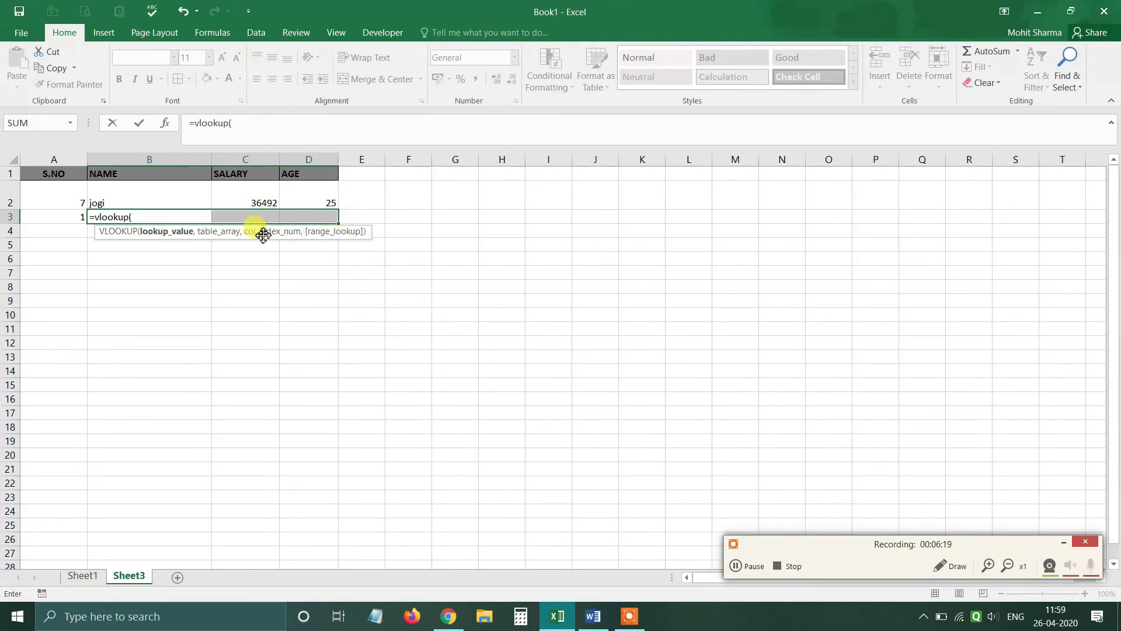
{"action": "key", "text": "Left"}
{"action": "type", "text": ","}
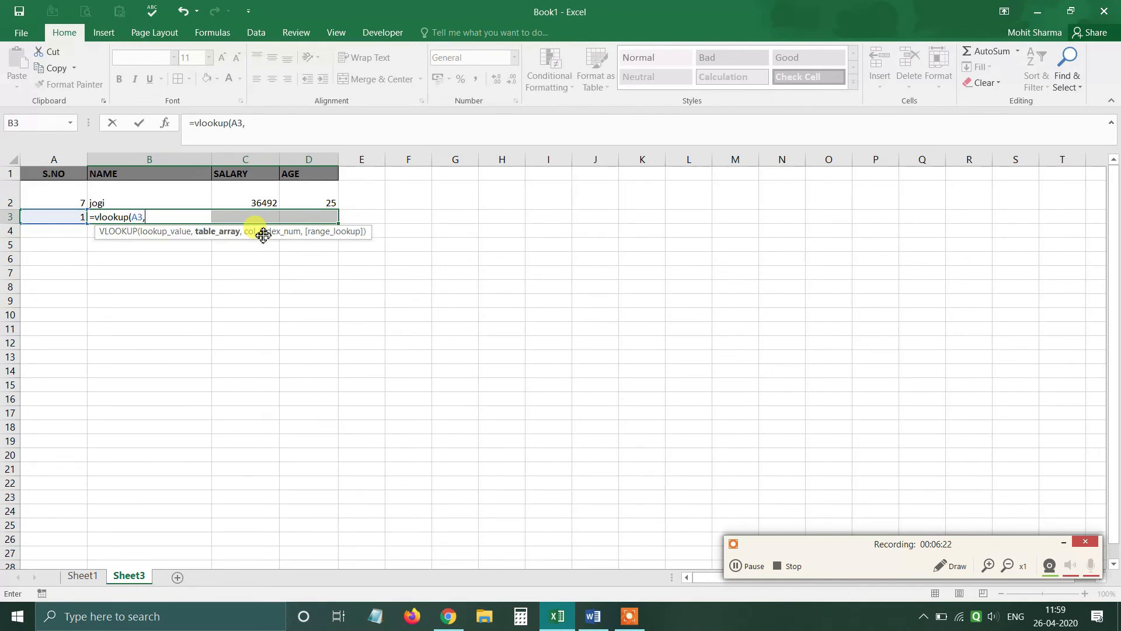
Complete the B3:D3 VLOOKUP with table array Sheet1!A2:D11, column indexes {2,3,4} and range lookup 0, entered as an array formula
{"action": "left_click", "coordinate": [82, 575]}
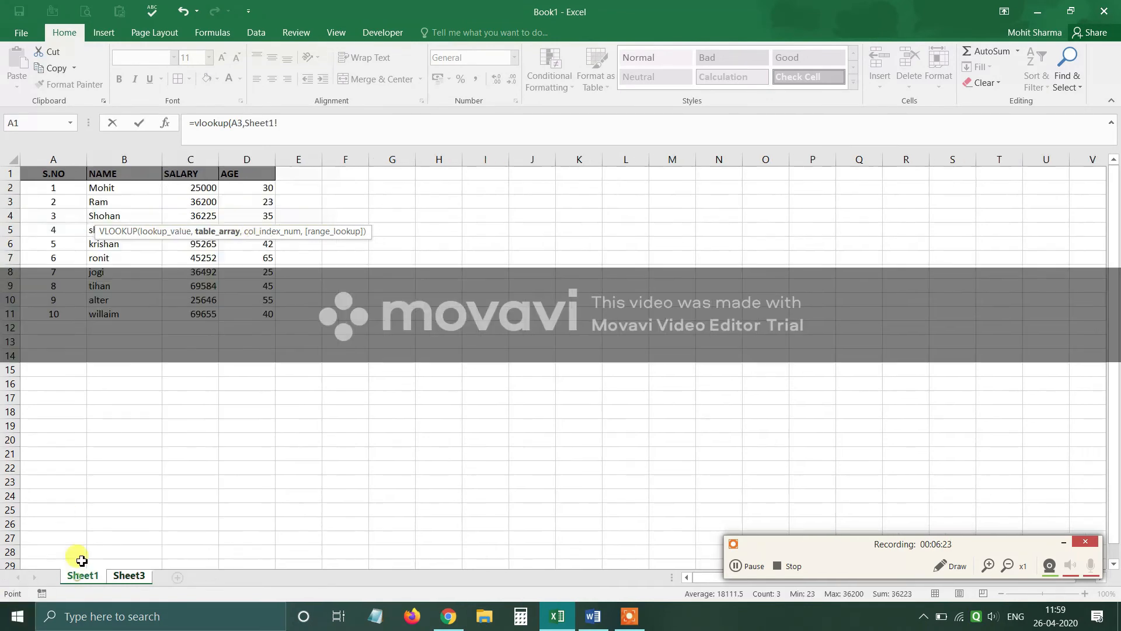
{"action": "left_click_drag", "start_coordinate": [36, 187], "coordinate": [265, 314]}
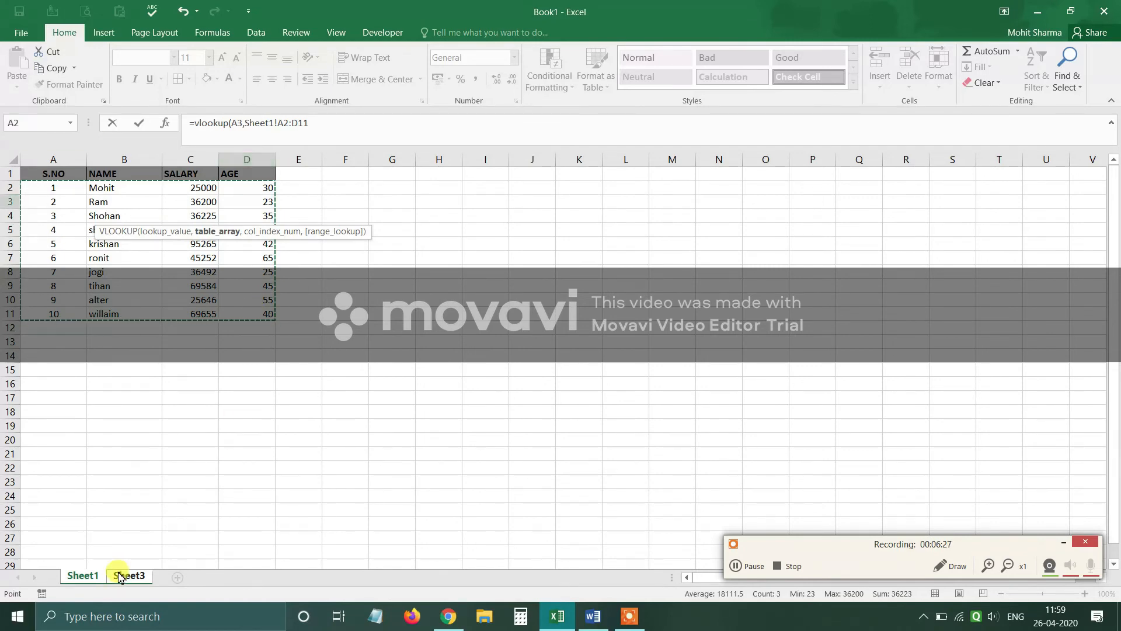
{"action": "left_click", "coordinate": [327, 124]}
{"action": "type", "text": ",{2,3,4"}
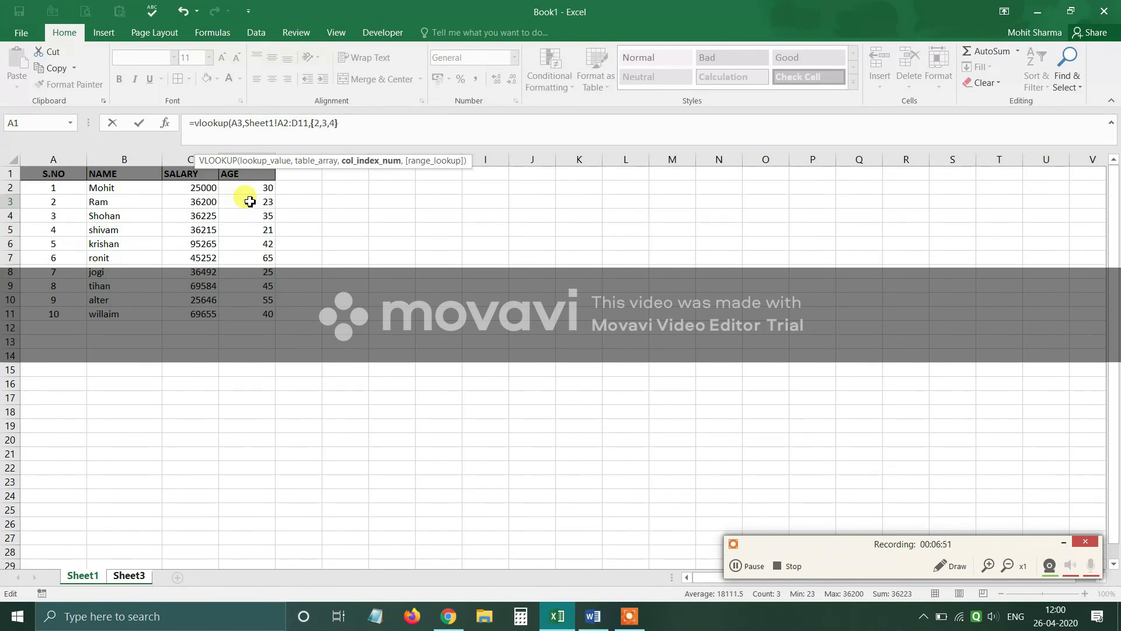
{"action": "type", "text": ","}
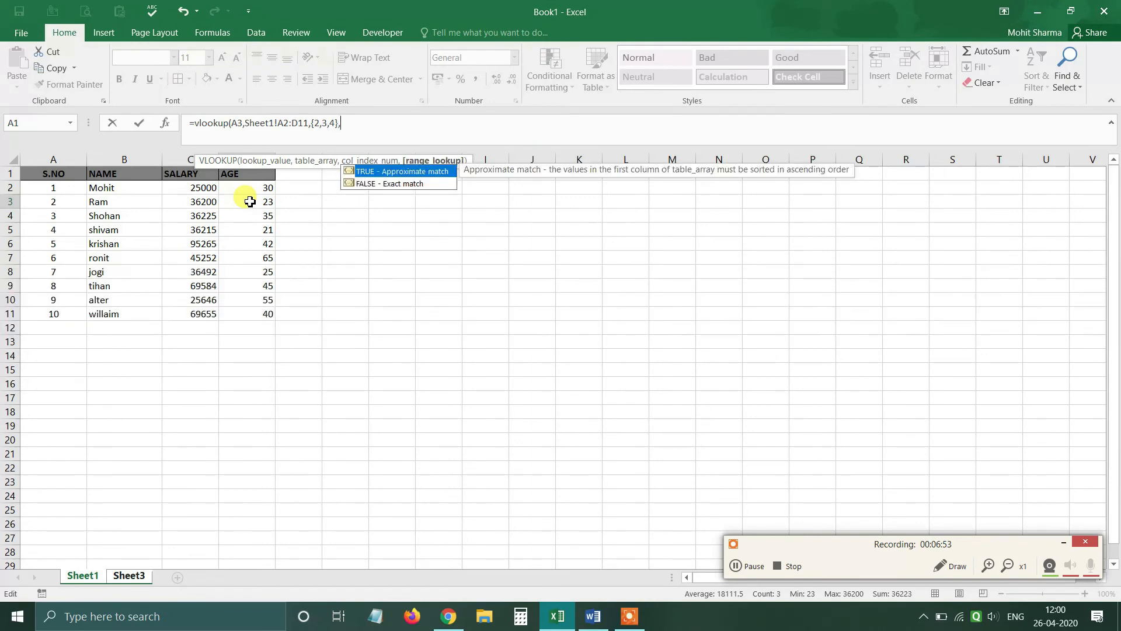
{"action": "type", "text": "0)"}
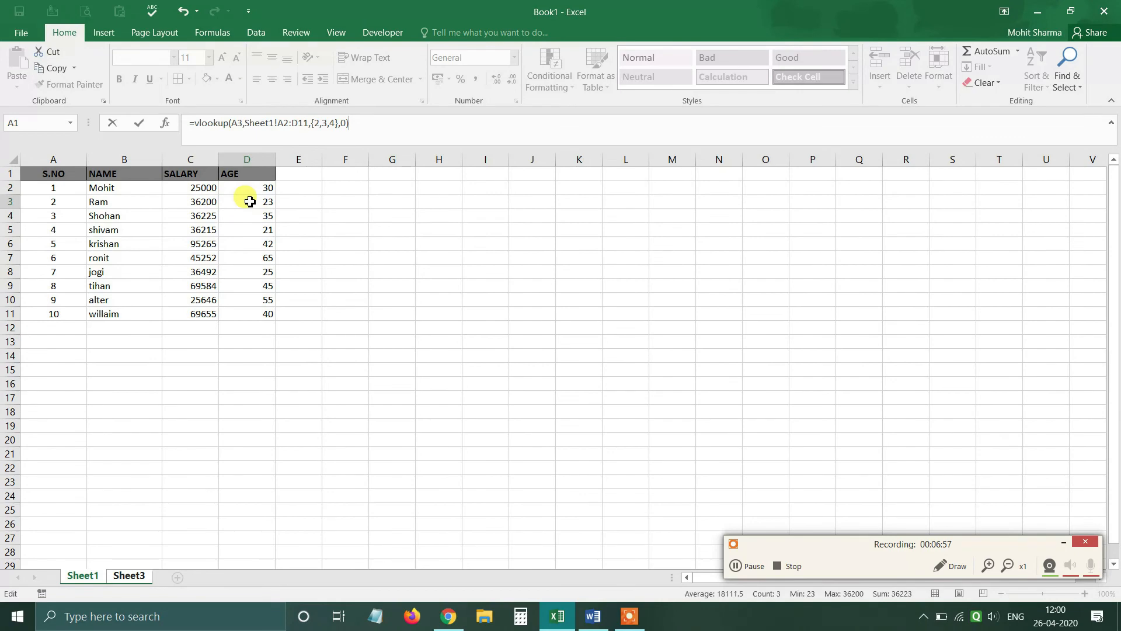
{"action": "key", "text": "ctrl+shift+Return"}
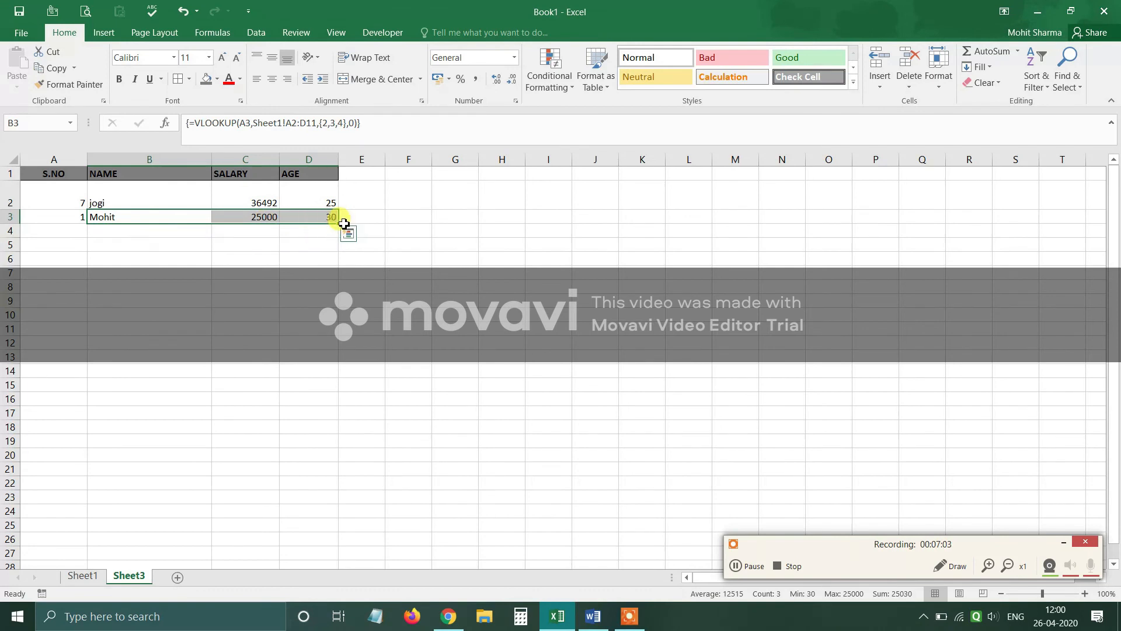
Fill the B3:D3 array formula down to row 15 and choose serial number 4 in A4's dropdown
{"action": "left_click_drag", "start_coordinate": [340, 226], "coordinate": [298, 385]}
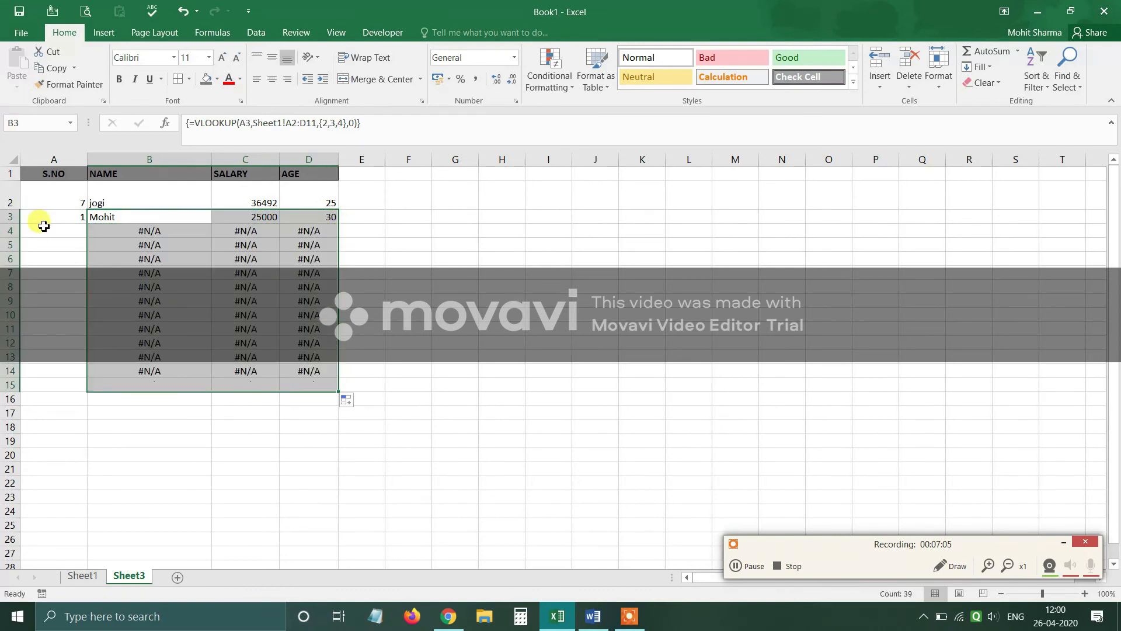
{"action": "left_click", "coordinate": [52, 232]}
{"action": "left_click", "coordinate": [93, 231]}
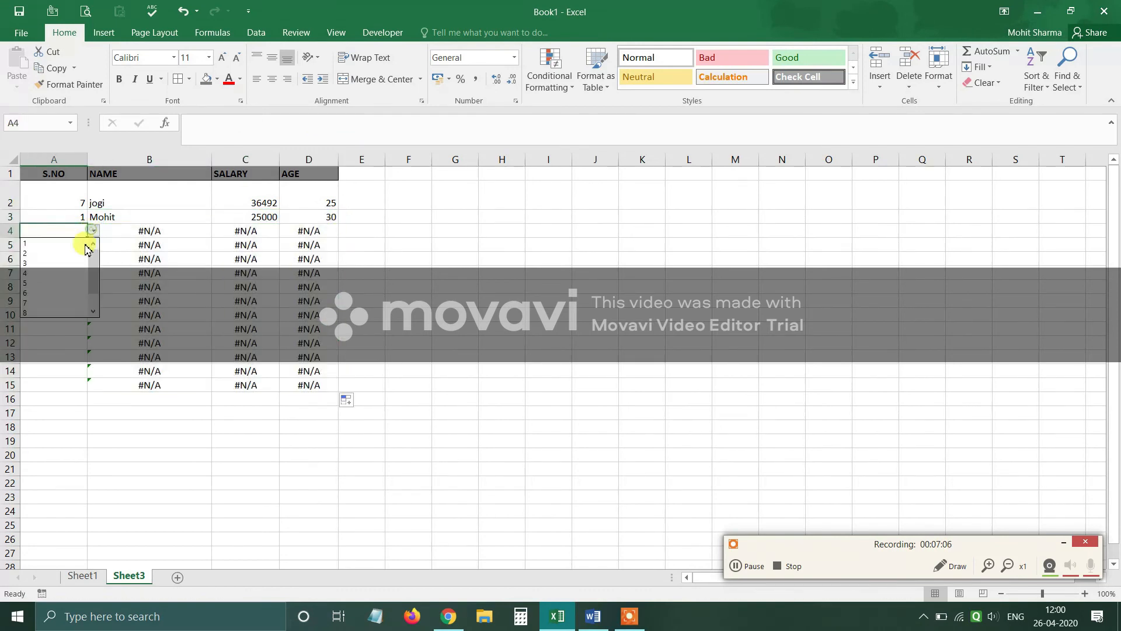
{"action": "left_click", "coordinate": [64, 276]}
{"action": "left_click", "coordinate": [155, 230]}
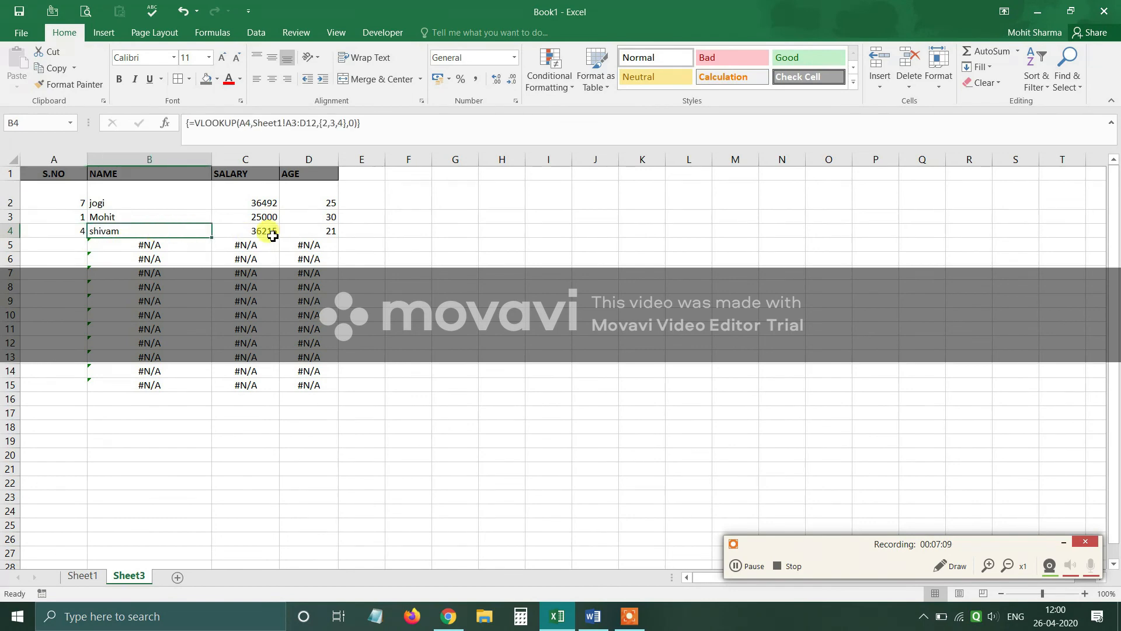
Check the name, salary and age returned in row 4 against serial number 4's record on Sheet1
{"action": "left_click", "coordinate": [84, 577]}
{"action": "left_click", "coordinate": [105, 242]}
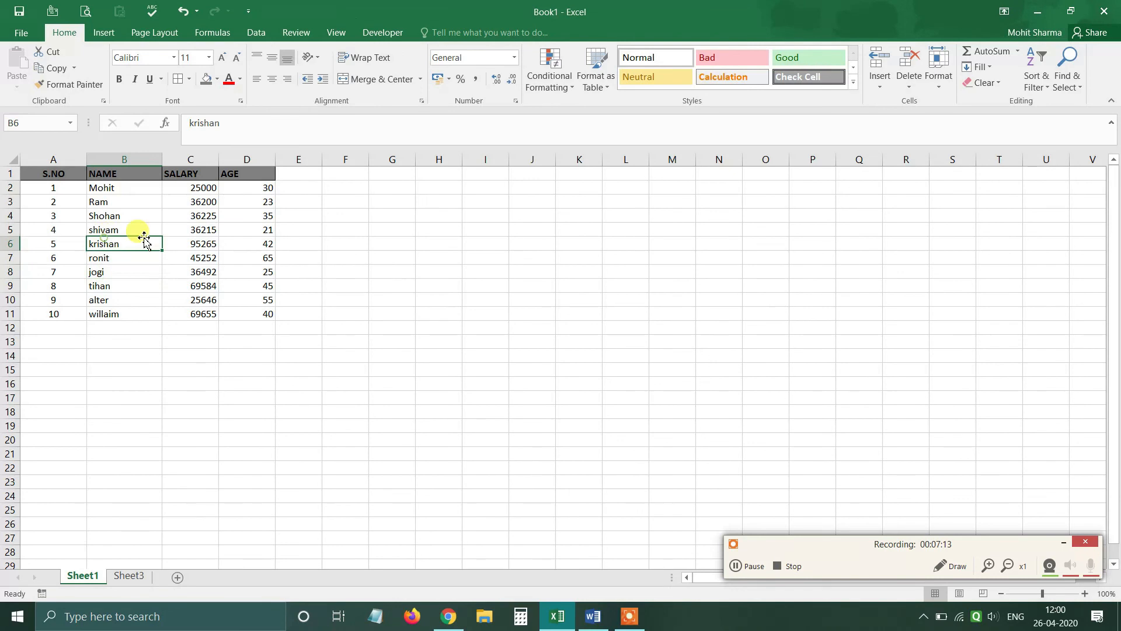
{"action": "left_click", "coordinate": [208, 231]}
{"action": "left_click", "coordinate": [260, 231]}
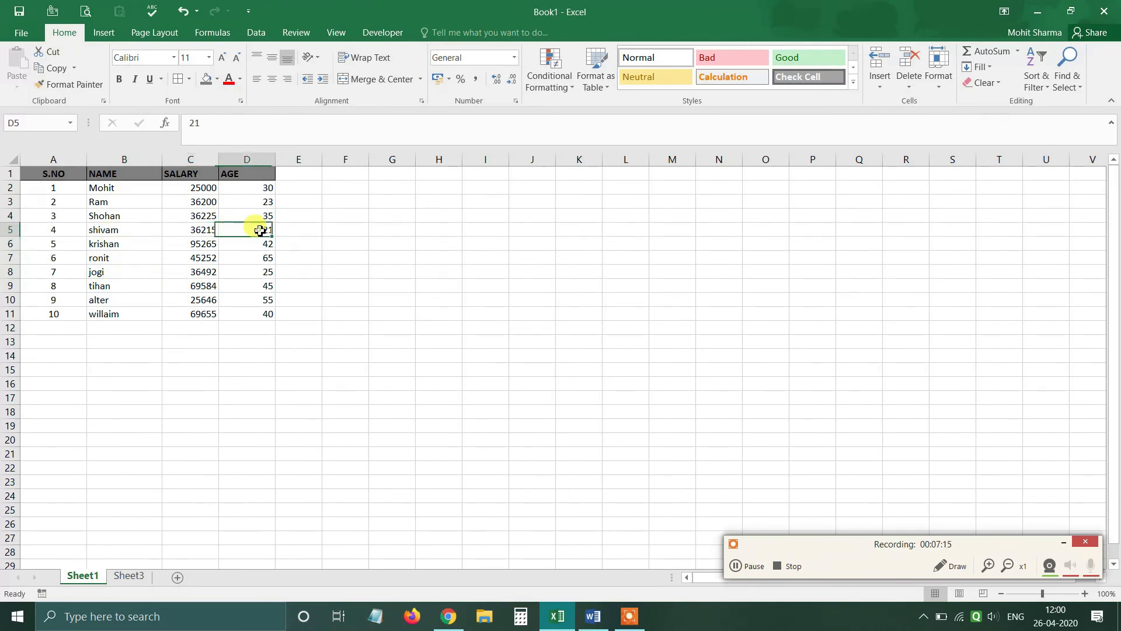
{"action": "left_click", "coordinate": [128, 576]}
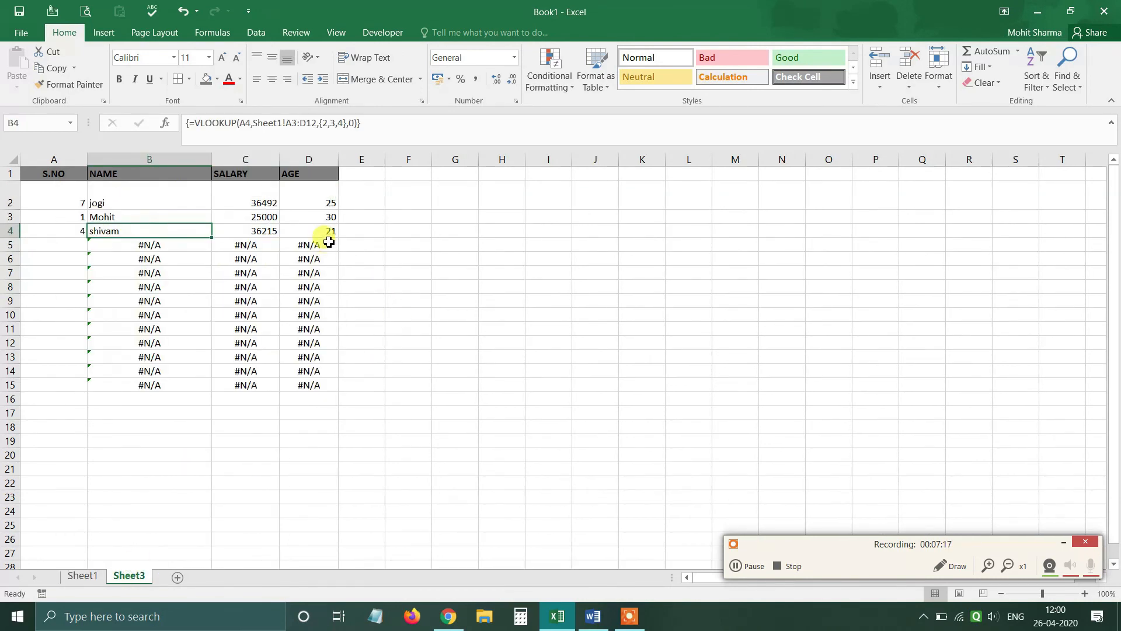
Choose serial number 6 in A5's dropdown and serial number 7 in A6's dropdown on Sheet3
{"action": "left_click", "coordinate": [64, 245]}
{"action": "left_click", "coordinate": [94, 245]}
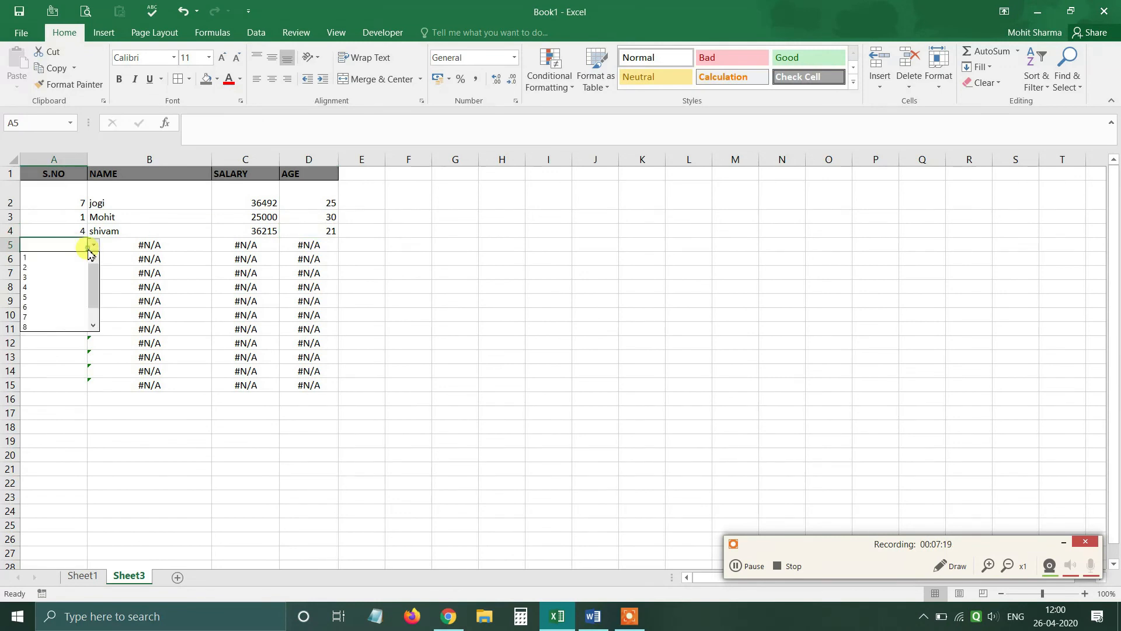
{"action": "left_click", "coordinate": [63, 307]}
{"action": "left_click", "coordinate": [72, 260]}
{"action": "left_click", "coordinate": [92, 258]}
{"action": "left_click", "coordinate": [44, 330]}
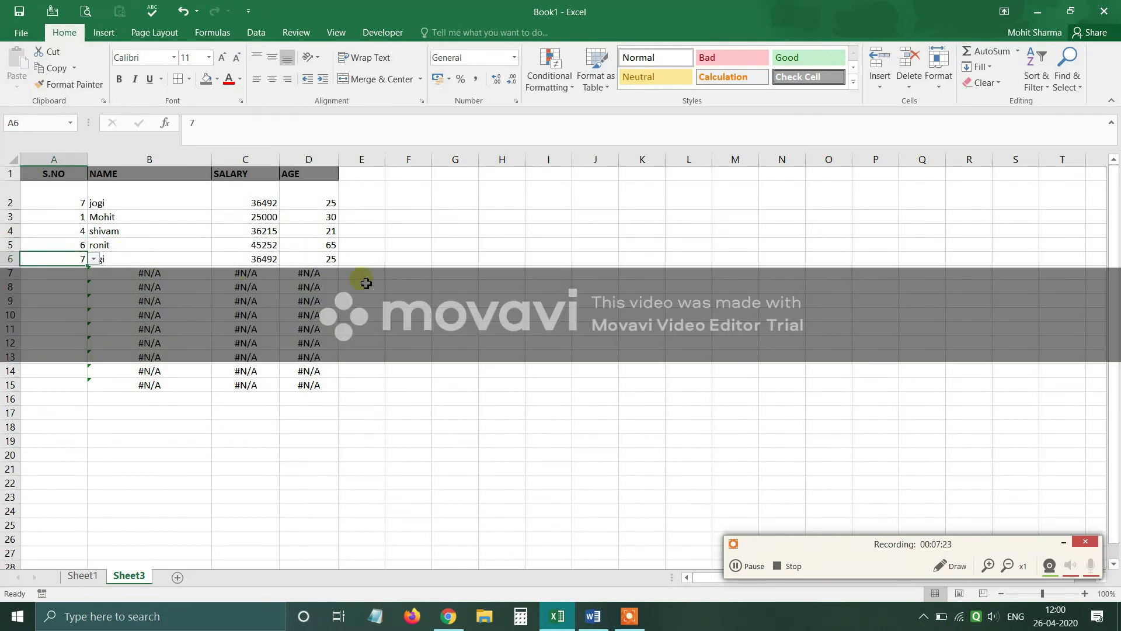
{"action": "left_click", "coordinate": [390, 285]}
{"action": "left_click_drag", "start_coordinate": [370, 193], "coordinate": [370, 264]}
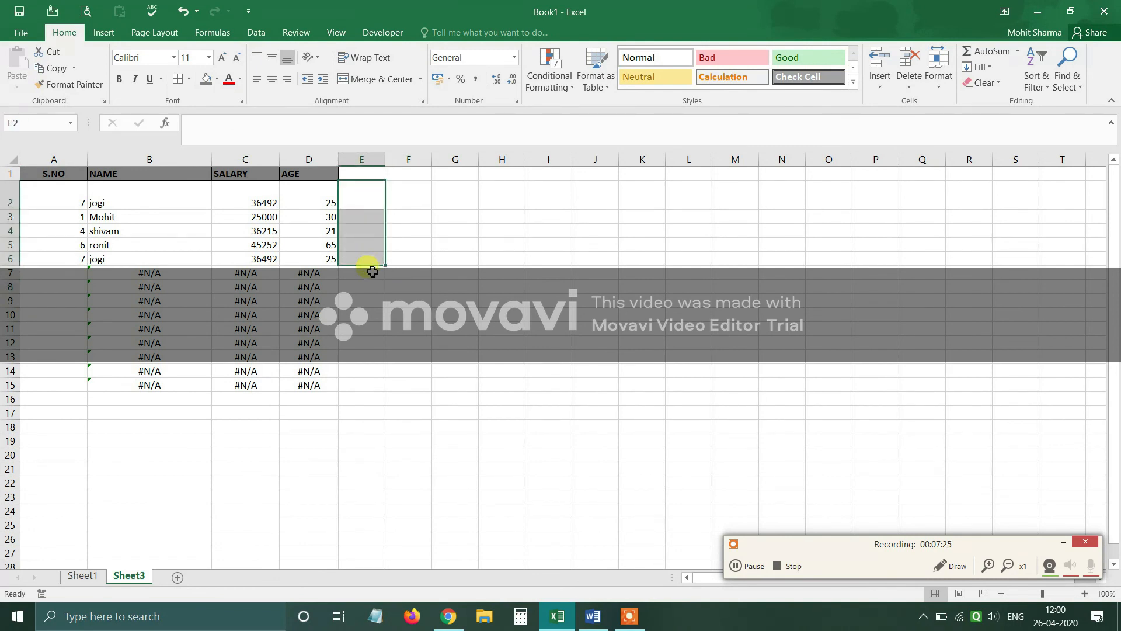